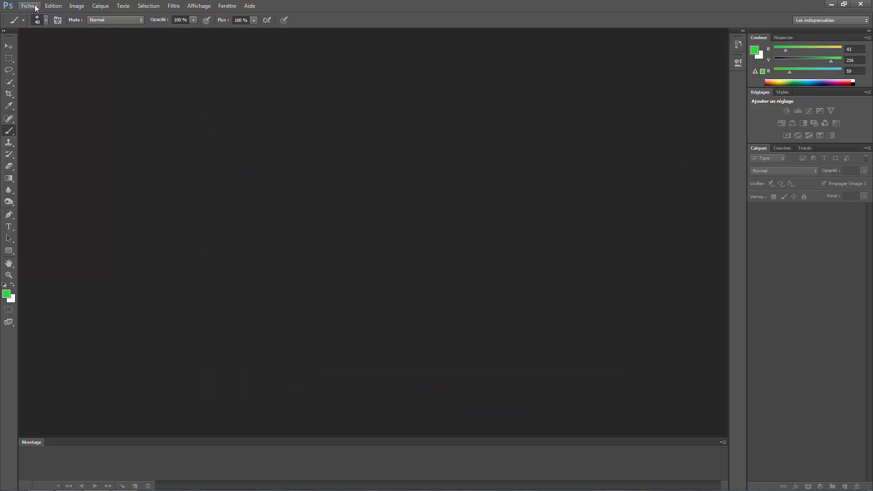
click(29, 6)
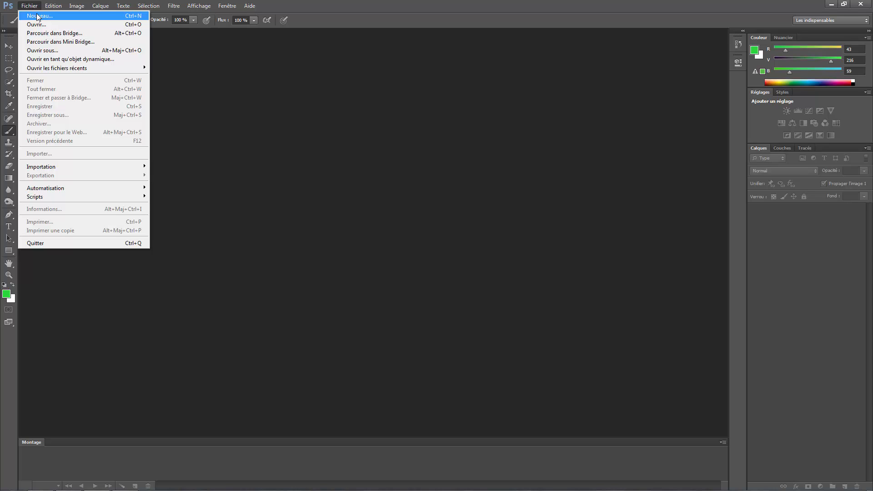
click(38, 16)
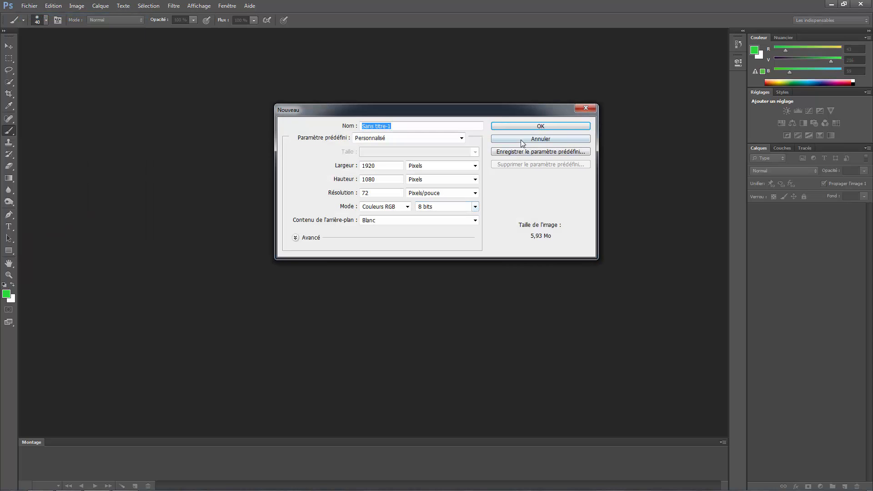
click(523, 143)
Open the image Mariage from the desktop
click(28, 6)
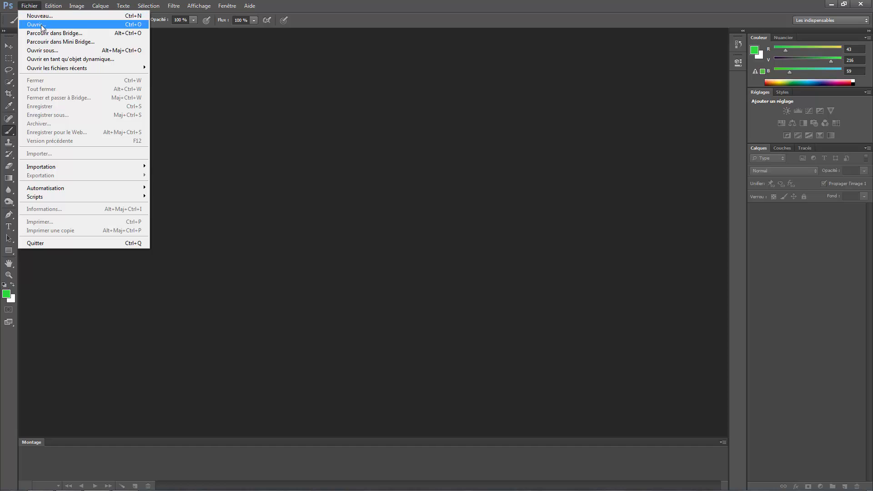
click(42, 25)
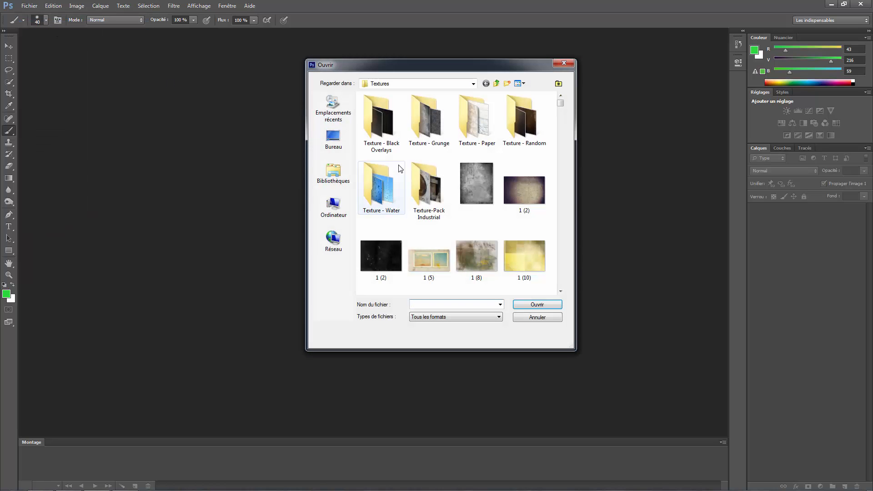
click(333, 141)
scroll(463, 191, down, 6)
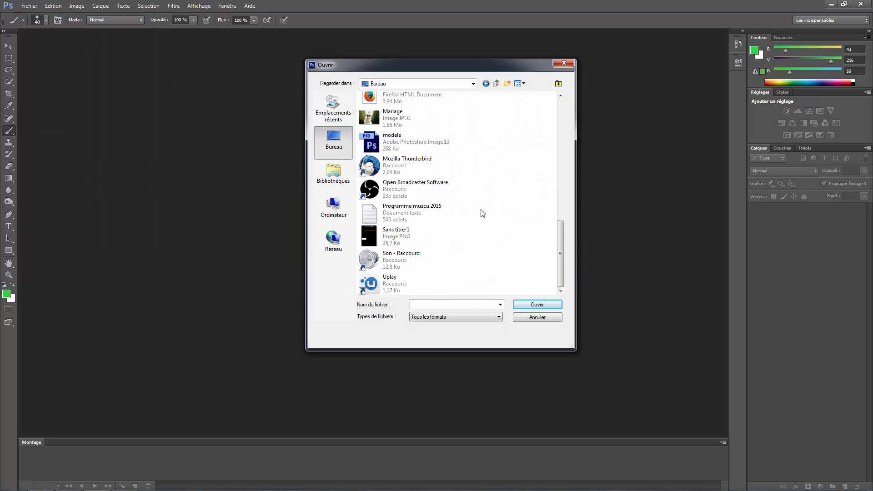
double_click(418, 119)
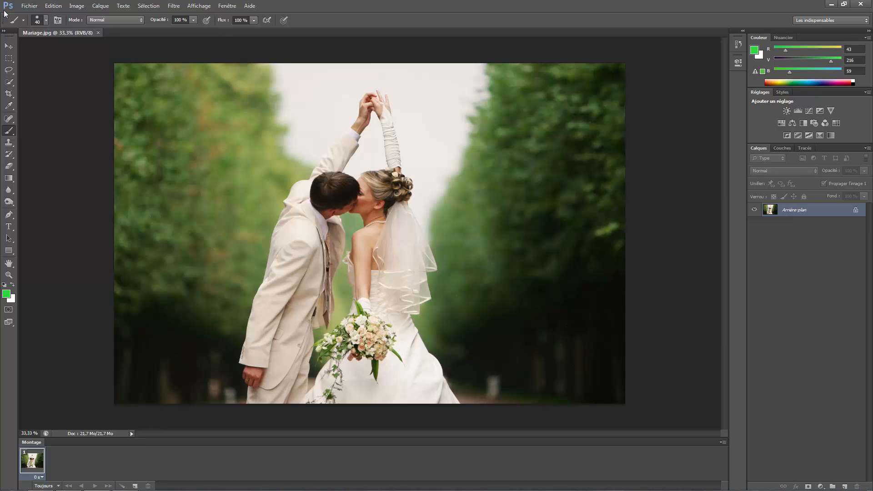
Import the desktop image couple-maries-87423 into the document as a new layer and validate its placement
click(29, 5)
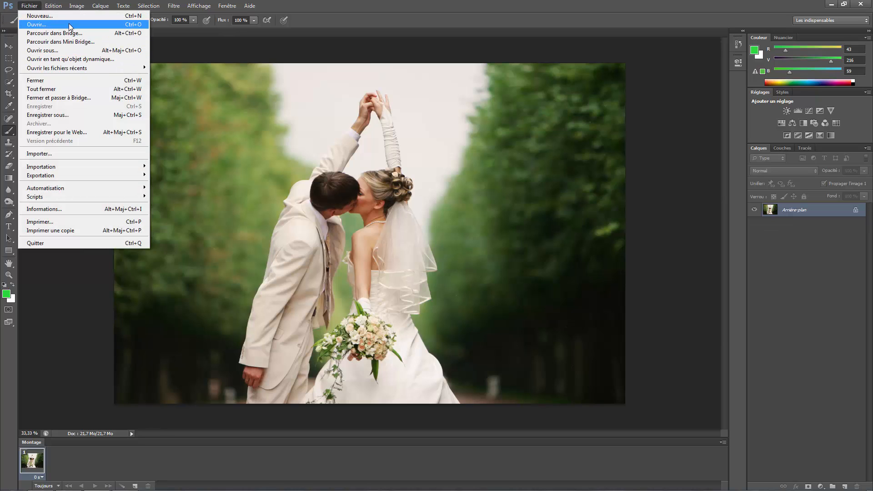
click(83, 155)
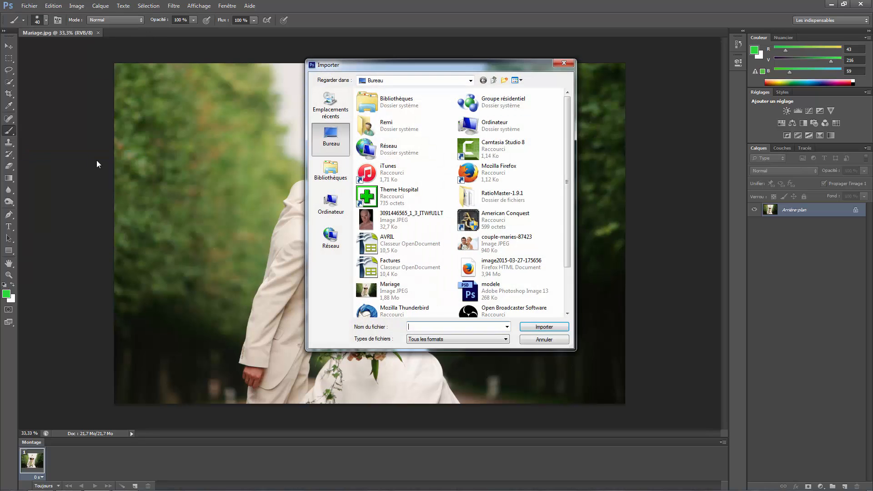
click(469, 213)
scroll(469, 215, down, 1)
double_click(481, 189)
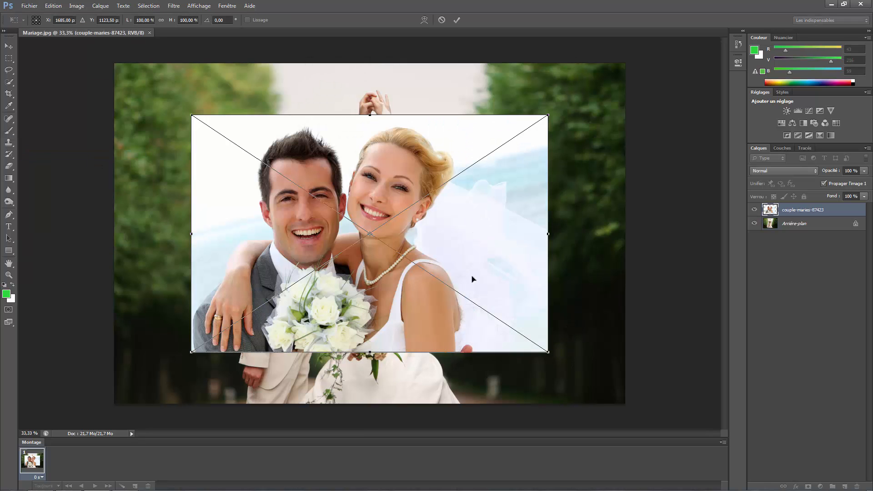
click(457, 20)
Scale the imported couple photo to about 47.7 % and place it at the upper edge, above the kissing couple's heads
click(10, 46)
drag(341, 182, 346, 225)
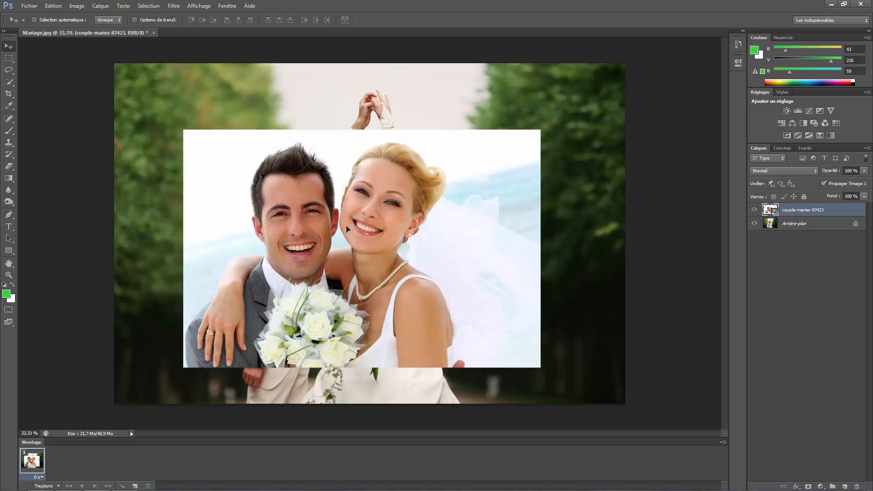
key(ctrl+t)
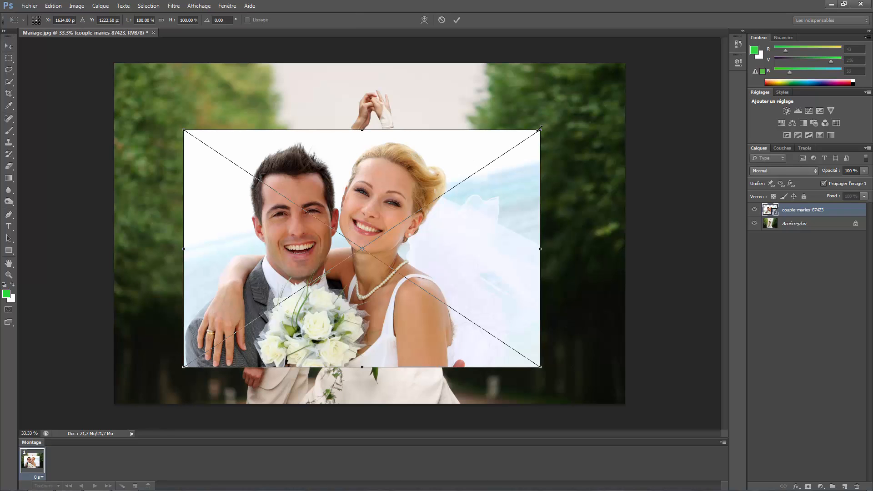
drag(536, 131, 308, 187)
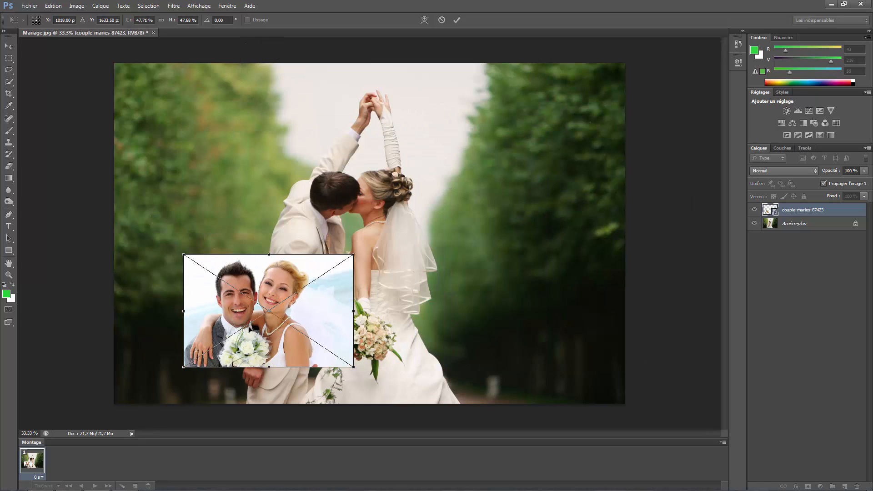
drag(277, 312, 375, 120)
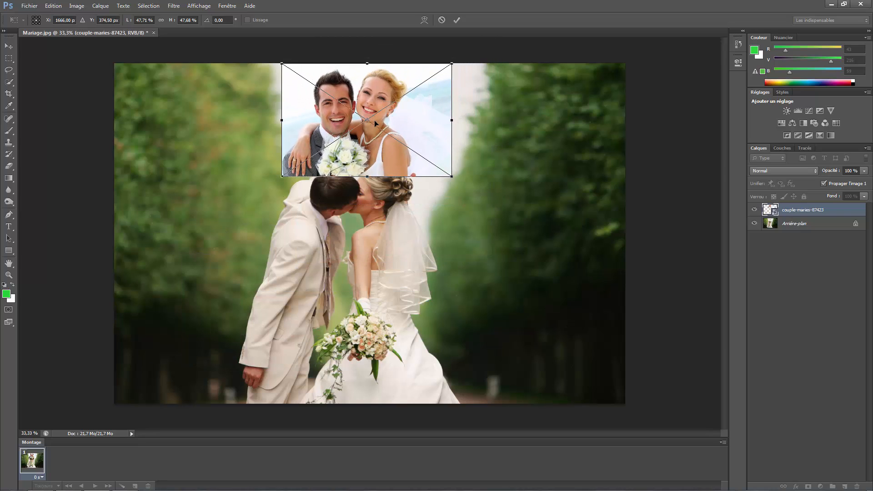
click(456, 21)
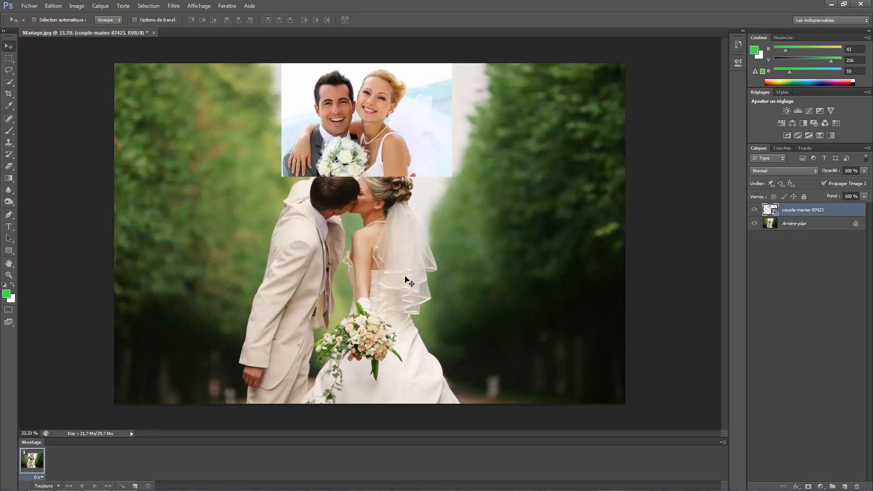
Add a layer mask to the couple-maries-87423 layer
click(782, 226)
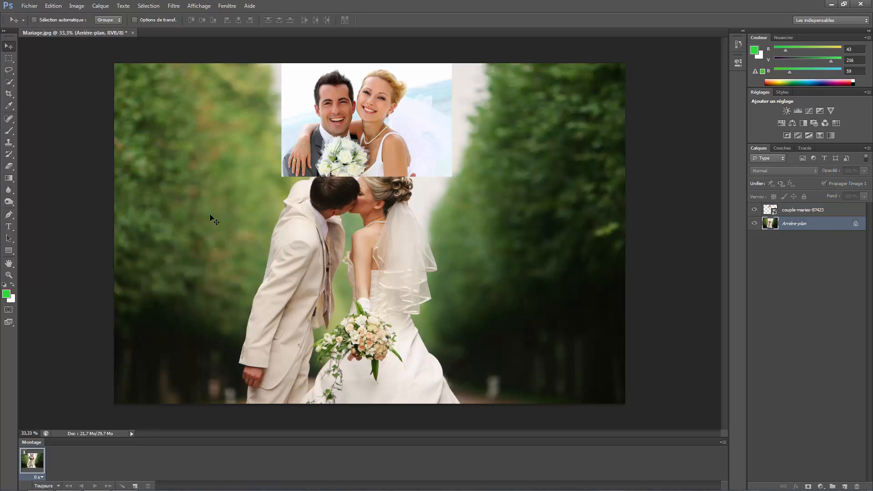
click(812, 213)
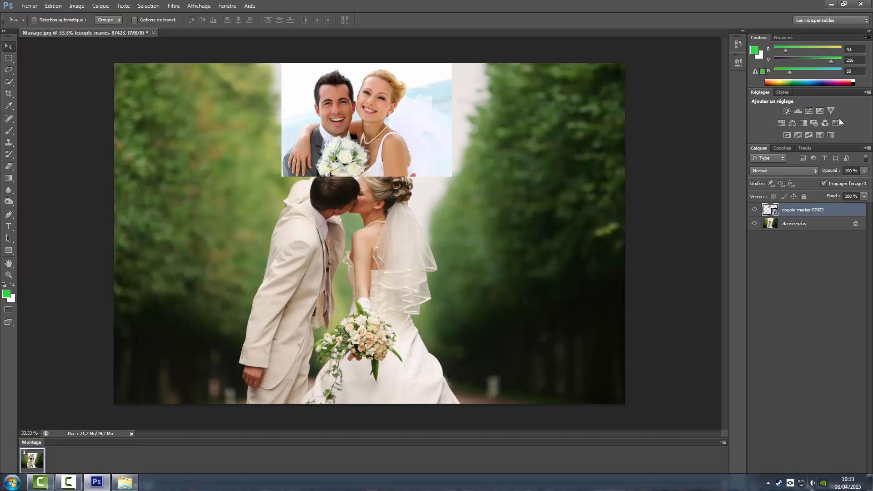
click(832, 410)
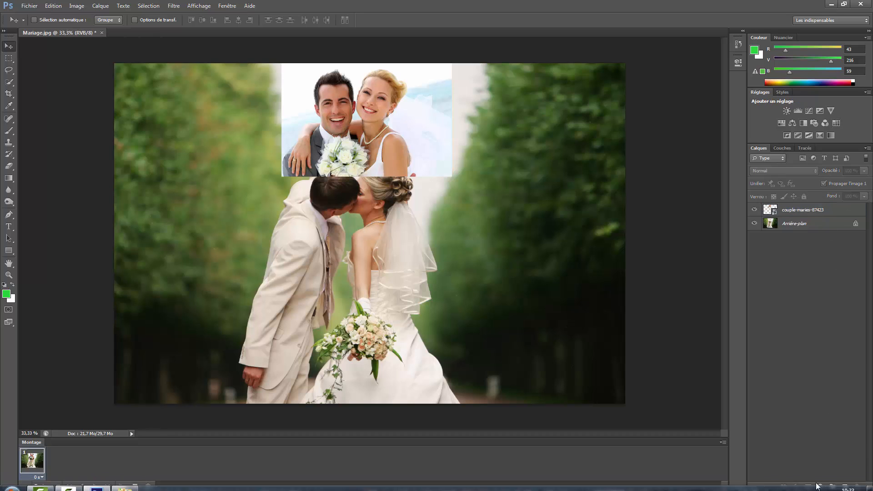
click(802, 209)
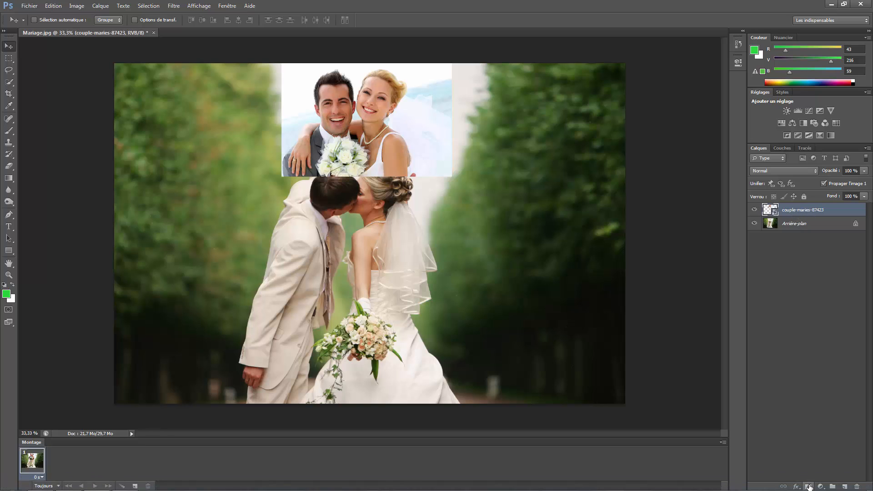
click(809, 487)
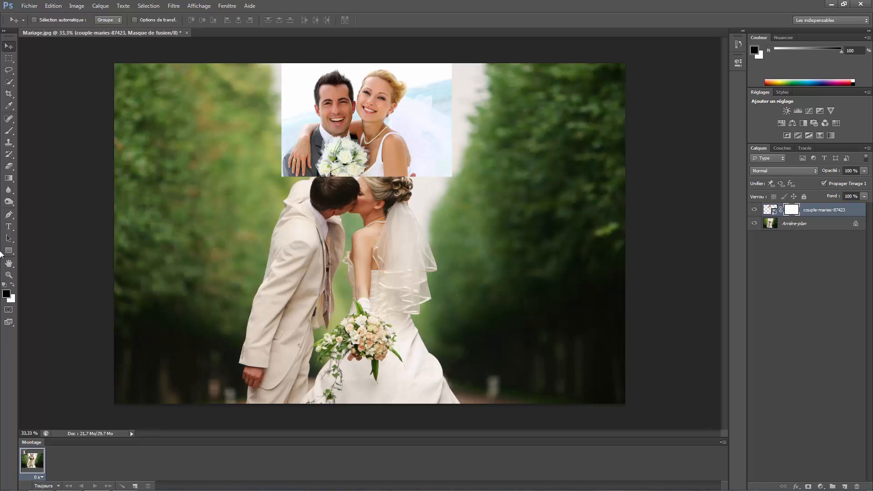
Activate the Brush tool and close the Montage panel to free up workspace
click(6, 134)
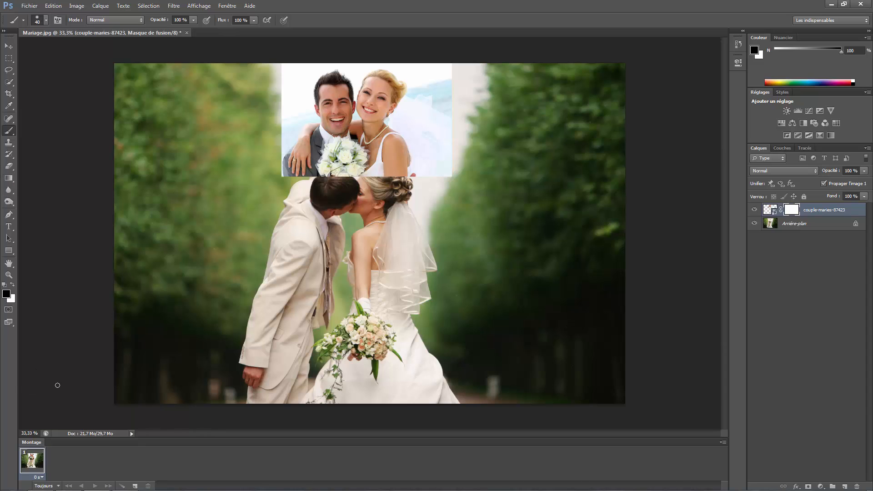
click(723, 442)
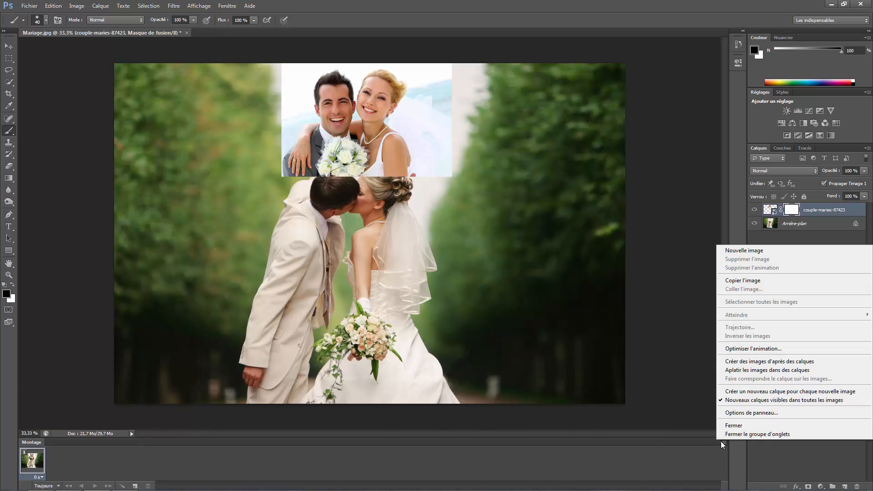
click(738, 427)
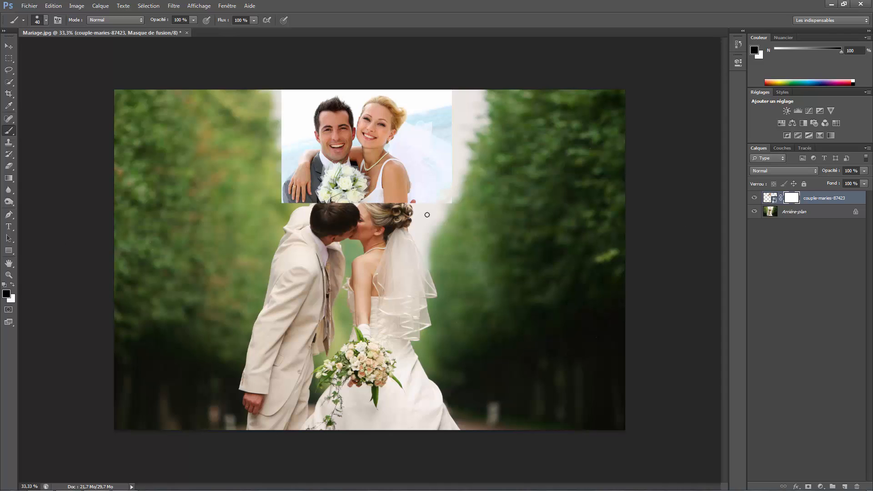
Try painting black strokes on the layer mask over the smiling bride, and undo them
mouse_move(404, 181)
mouse_down()
mouse_move(411, 162)
mouse_move(393, 142)
mouse_up()
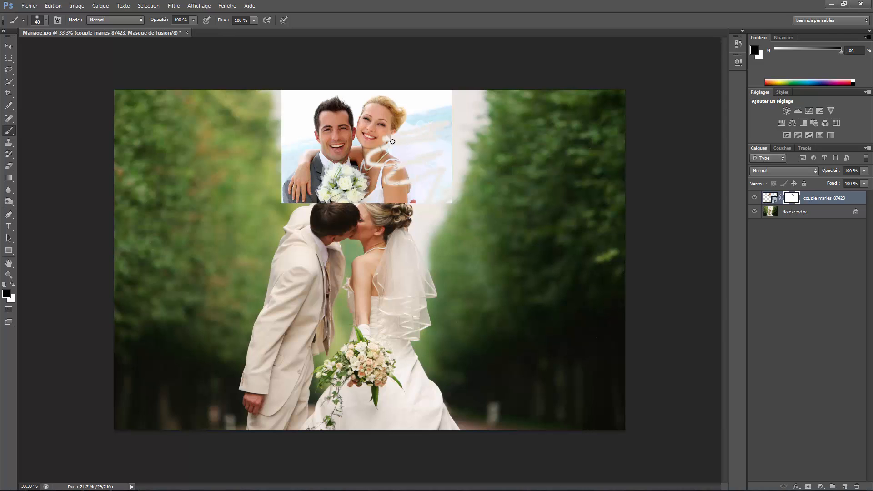
key(x)
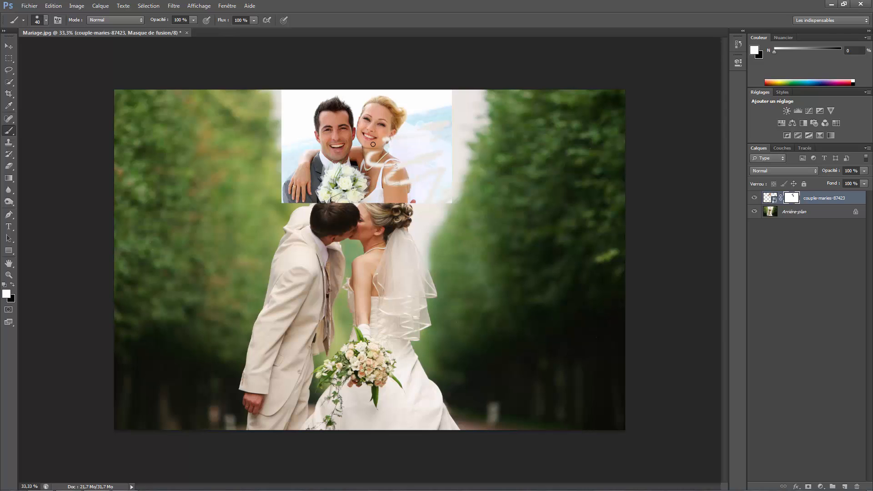
key(ctrl+alt+z)
key(ctrl+alt+z)
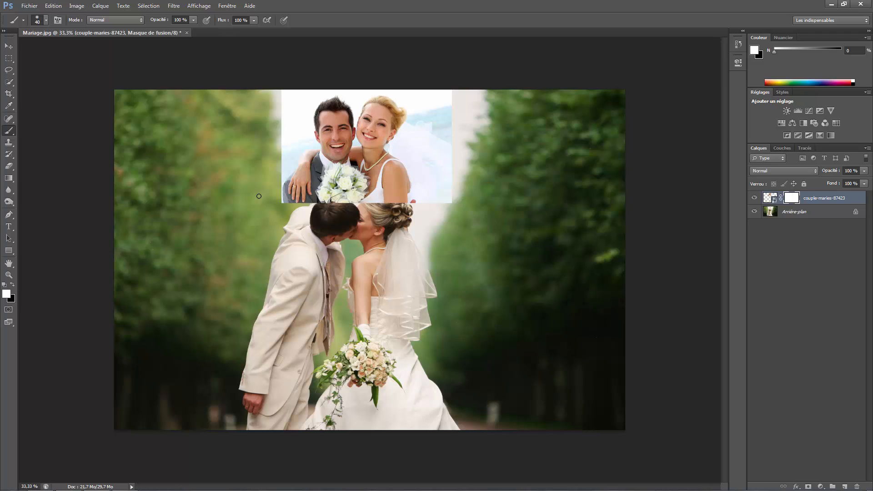
Enlarge the brush to a diameter of 588 px and adjust its hardness for soft edges
alt+right_click(235, 204)
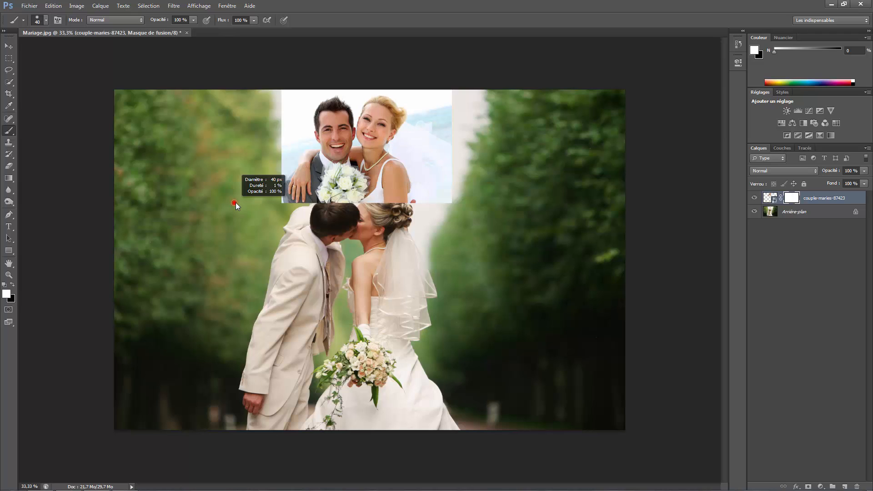
mouse_move(236, 200)
mouse_down()
mouse_move(319, 203)
mouse_move(219, 203)
mouse_move(341, 203)
mouse_move(243, 208)
mouse_move(291, 204)
mouse_move(258, 206)
mouse_move(256, 180)
mouse_up()
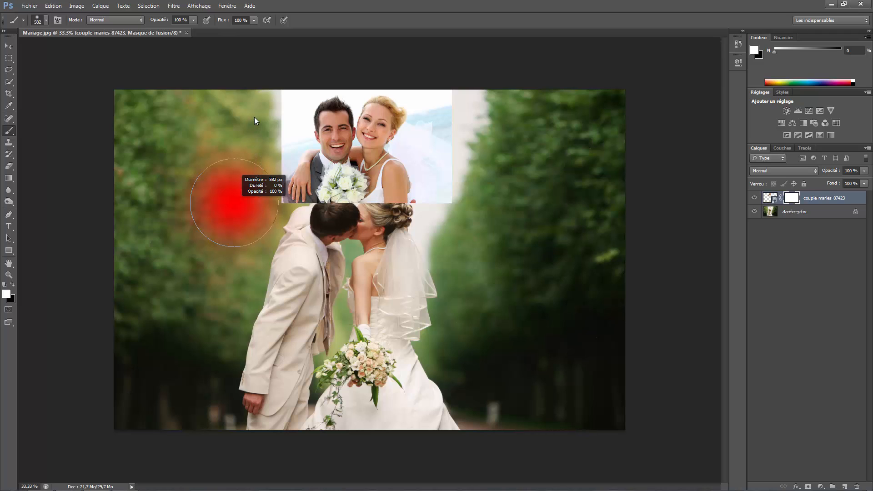
mouse_move(257, 99)
mouse_down()
mouse_move(242, 409)
mouse_move(255, 191)
mouse_up()
drag(257, 159, 257, 156)
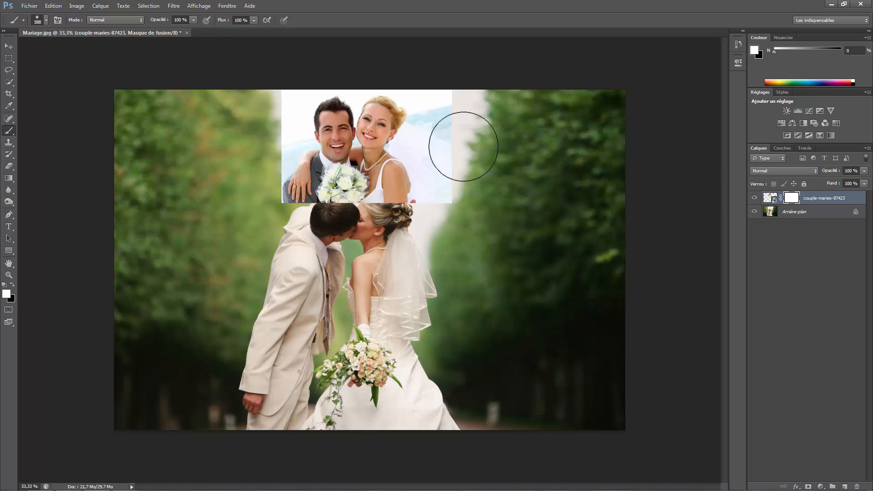
drag(465, 106, 465, 150)
Paint black on the layer mask around the smiling couple to blend the imported photo's side and lower edges into the background
key(x)
mouse_move(470, 117)
mouse_down()
mouse_move(467, 228)
mouse_move(455, 236)
mouse_move(277, 250)
mouse_move(269, 179)
mouse_move(264, 227)
mouse_move(292, 267)
mouse_up()
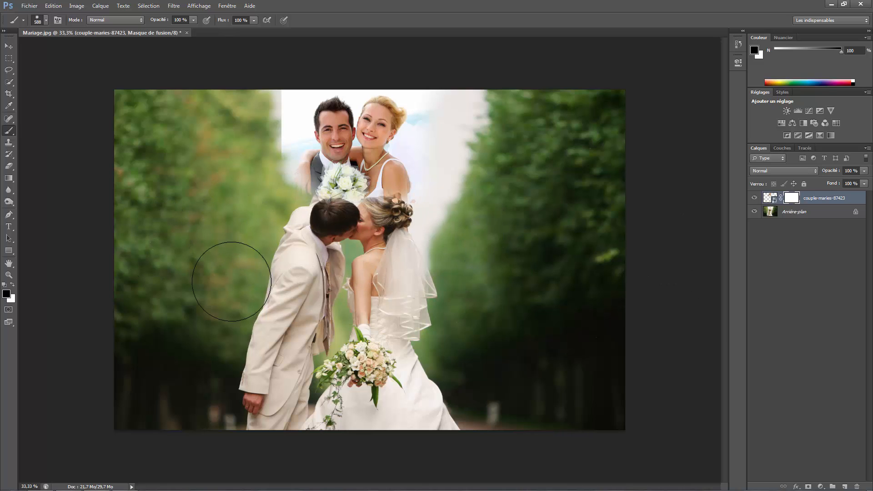
mouse_move(489, 259)
mouse_down()
mouse_move(406, 247)
mouse_move(230, 260)
mouse_up()
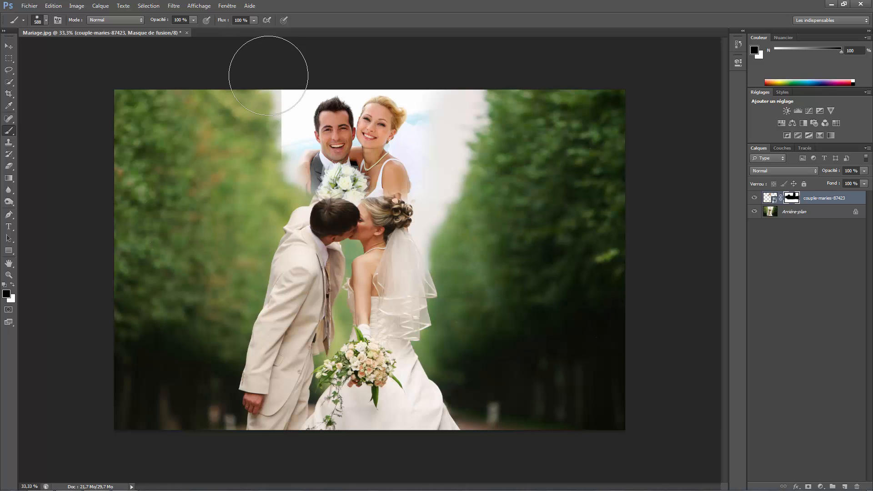
mouse_move(264, 78)
mouse_down()
mouse_move(238, 115)
mouse_move(241, 182)
mouse_move(264, 104)
mouse_up()
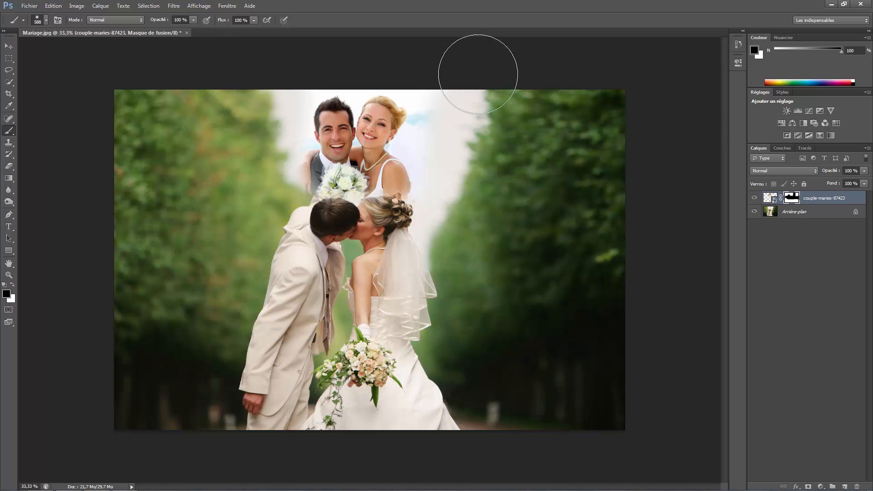
mouse_move(472, 121)
mouse_down()
mouse_move(461, 151)
mouse_move(454, 104)
mouse_move(466, 175)
mouse_move(409, 236)
mouse_up()
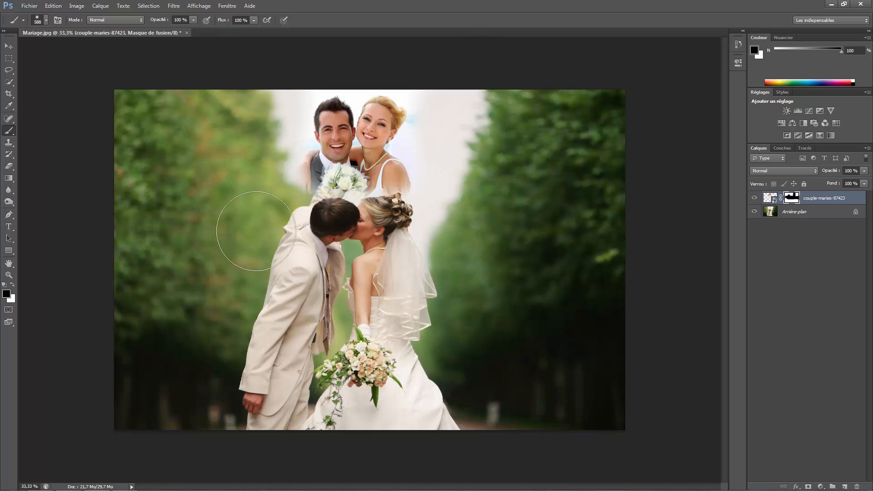
mouse_move(465, 238)
mouse_down()
mouse_move(401, 230)
mouse_move(249, 237)
mouse_move(477, 219)
mouse_move(277, 243)
mouse_up()
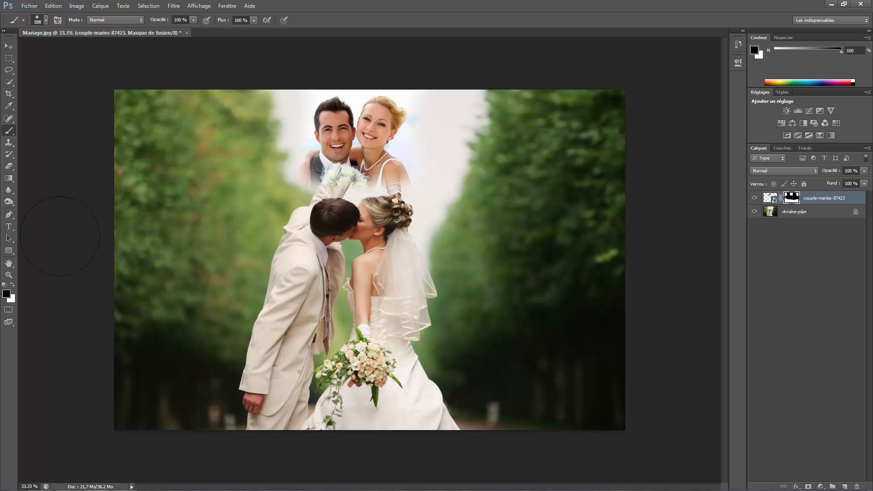
Move the masked smiling couple slightly right in the sky above the kissing couple
key(ctrl+minus)
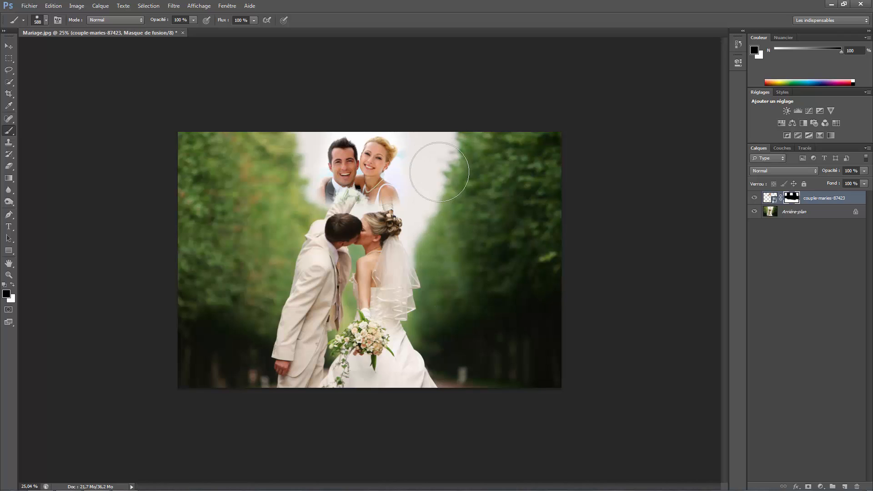
click(8, 46)
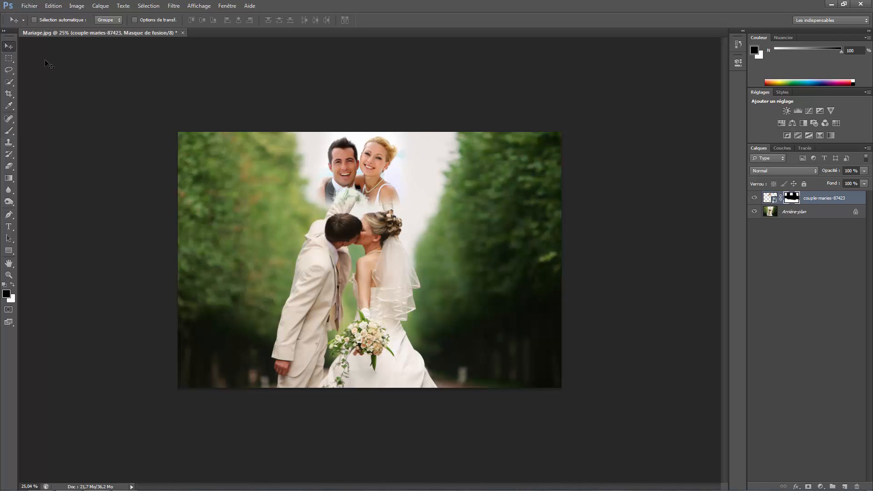
drag(318, 154, 333, 158)
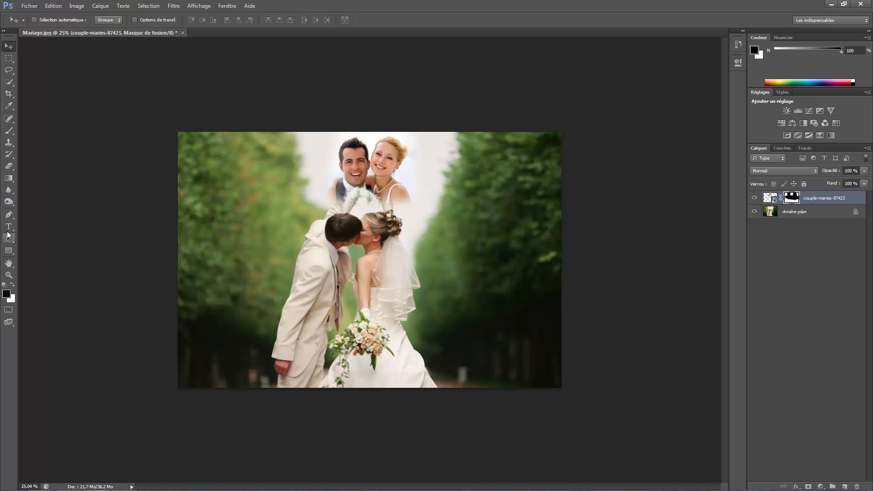
Paint black on the layer mask below the smiling couple to soften the imported photo's lower edge
click(8, 131)
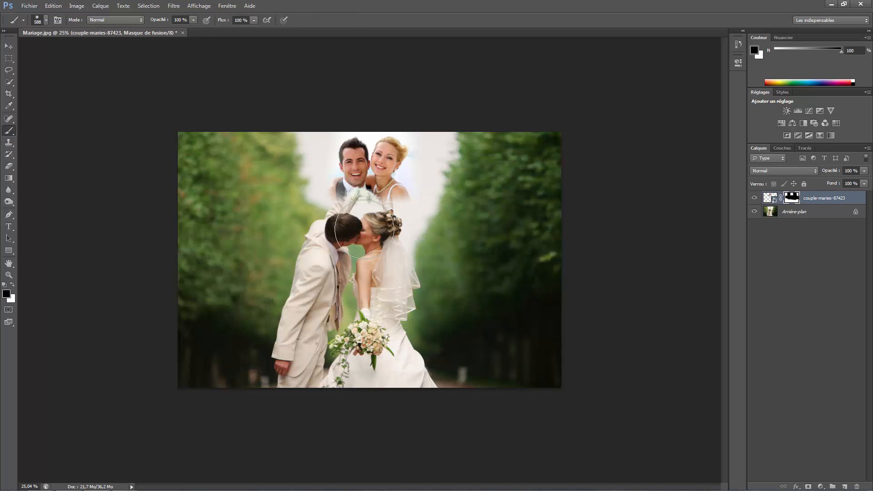
mouse_move(365, 229)
mouse_down()
mouse_move(307, 226)
mouse_move(385, 227)
mouse_up()
mouse_move(433, 216)
mouse_down()
mouse_move(443, 235)
mouse_move(434, 247)
mouse_move(403, 249)
mouse_up()
scroll(403, 249, down, 1)
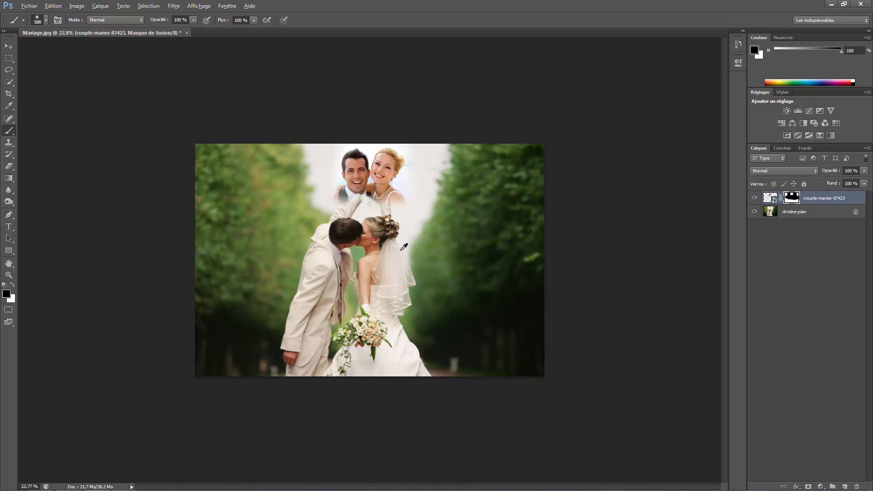
Reduce the opacity of the couple-maries-87423 layer to 73%
scroll(403, 248, up, 3)
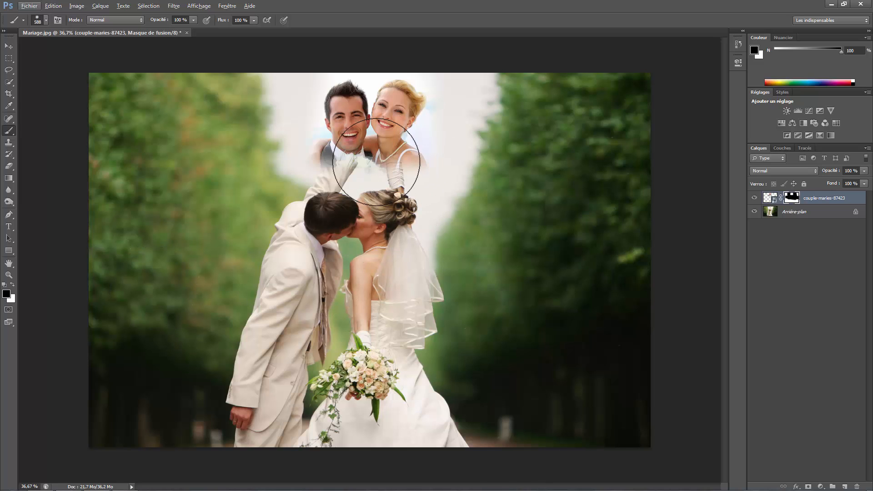
scroll(328, 182, down, 2)
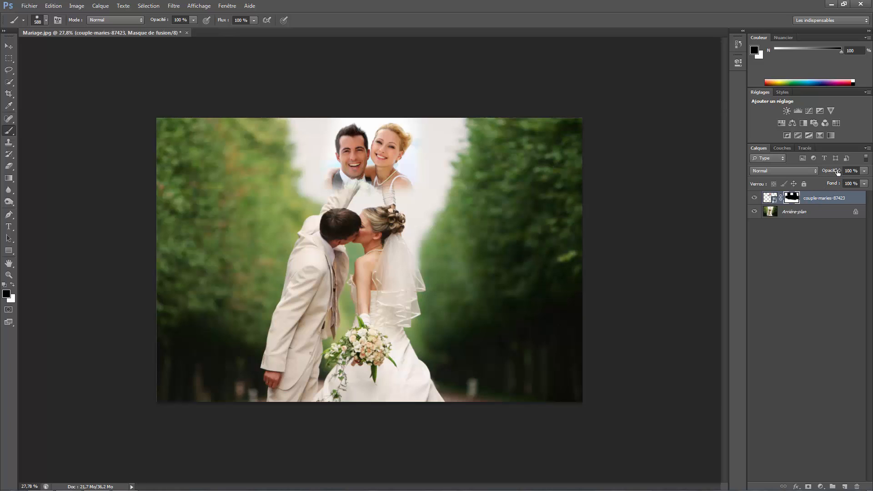
drag(838, 171, 825, 172)
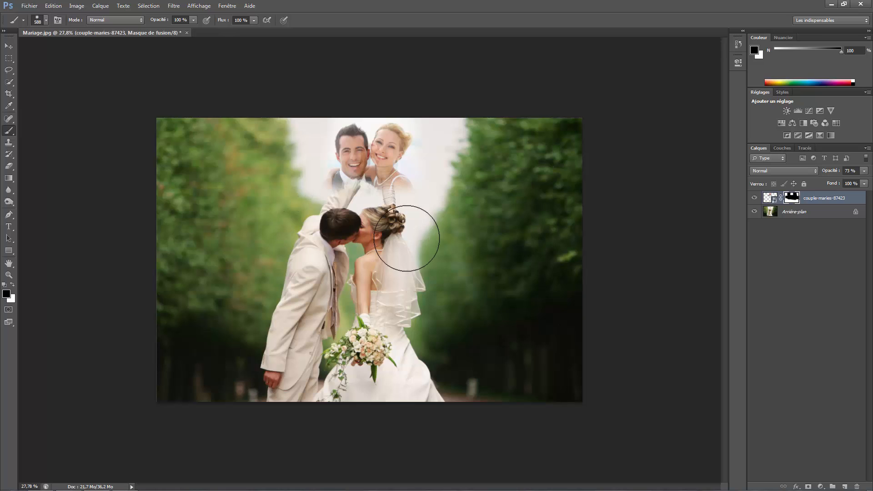
Hide the couple-maries-87423 layer and convert the locked Arrière-plan into an ordinary layer with the default settings
click(754, 198)
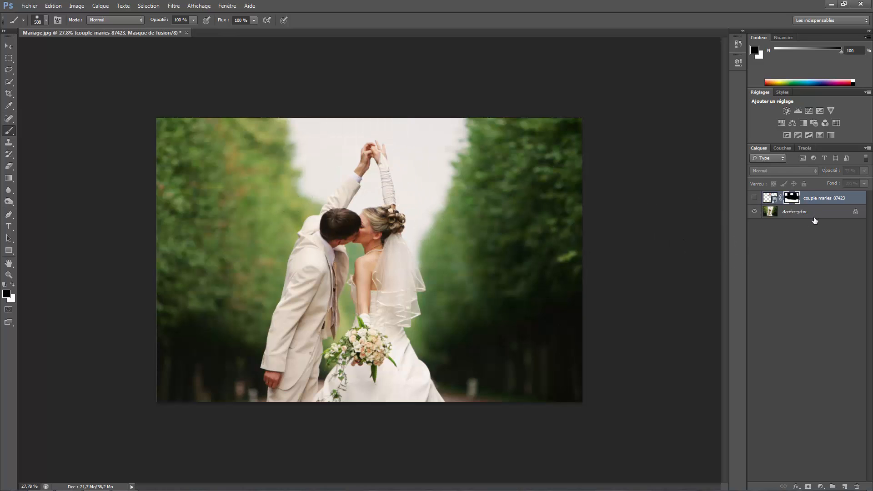
double_click(857, 216)
click(521, 150)
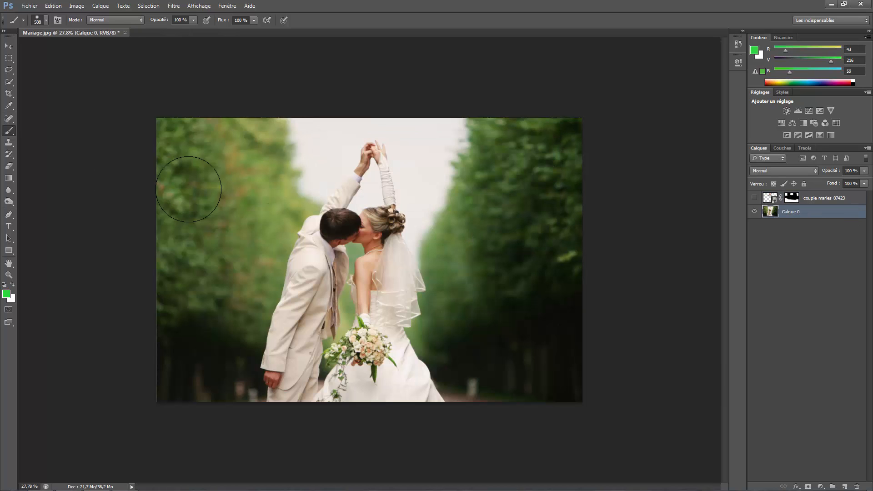
Lasso the kissing couple's raised hands, fill the area with Contenu pris en compte, and clear the selection
click(9, 70)
mouse_move(403, 189)
mouse_down()
mouse_move(351, 192)
mouse_move(337, 176)
mouse_move(345, 140)
mouse_move(380, 136)
mouse_move(411, 150)
mouse_move(404, 188)
mouse_up()
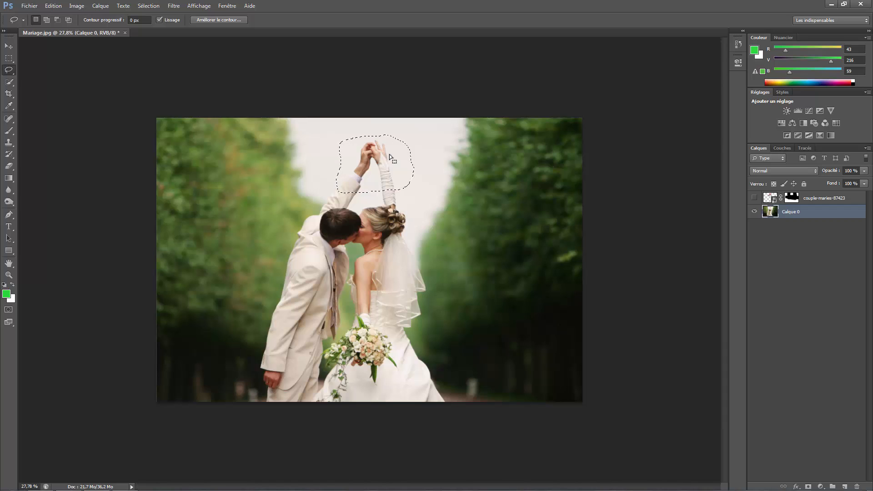
key(shift)
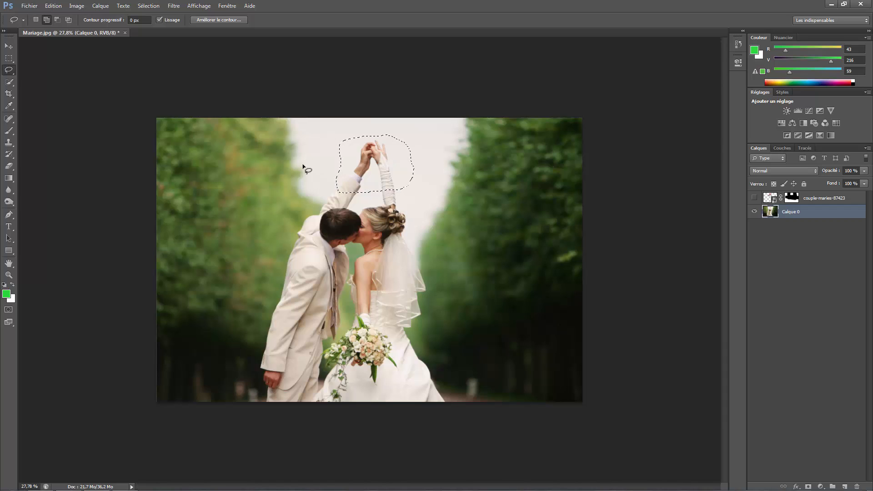
key(shift+F5)
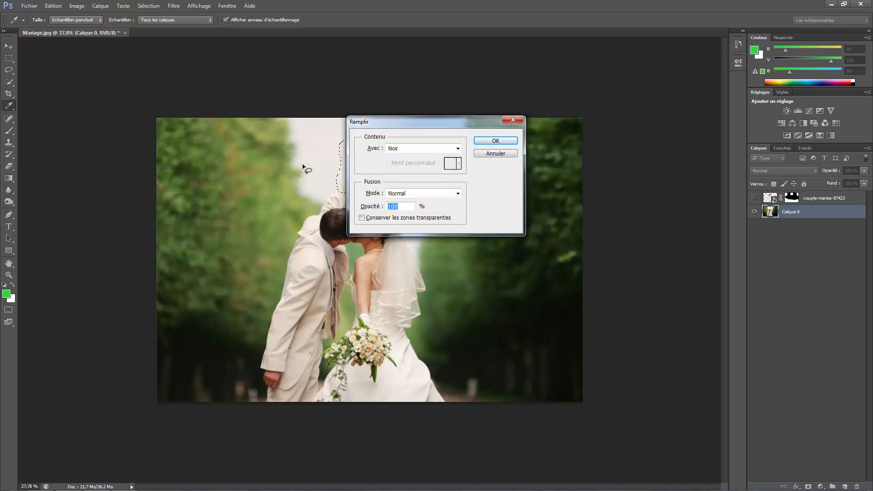
click(399, 150)
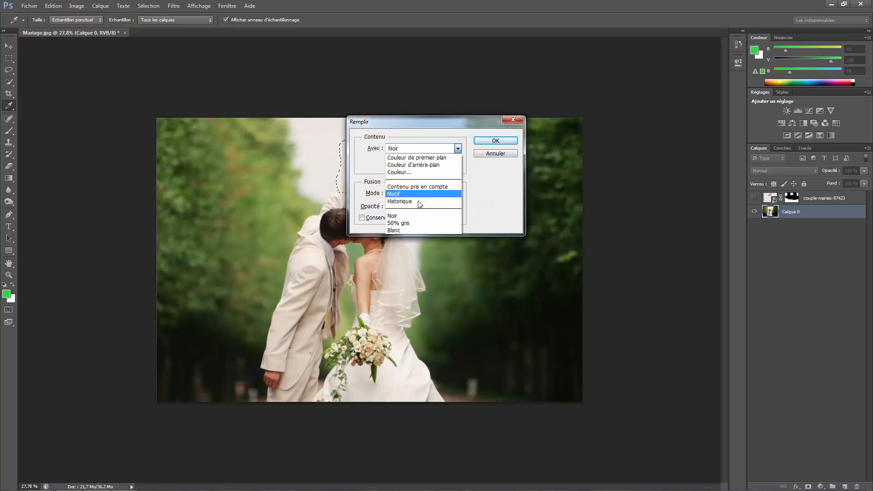
click(419, 190)
click(488, 143)
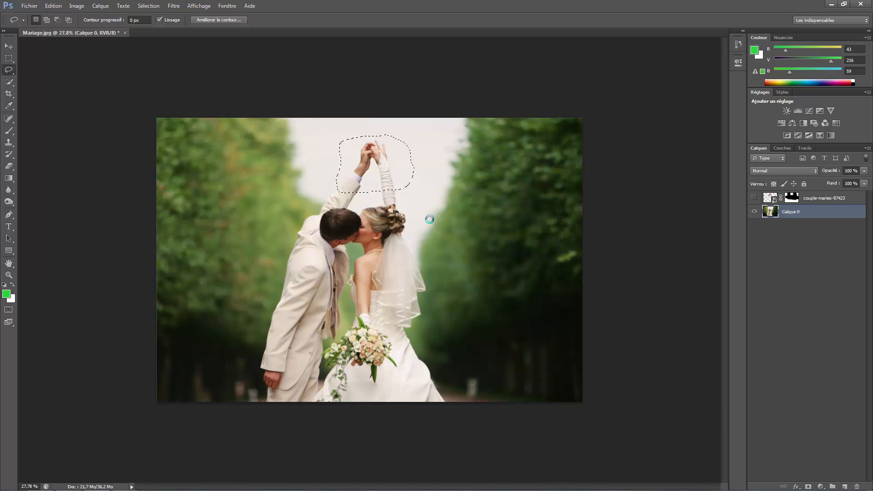
key(ctrl+d)
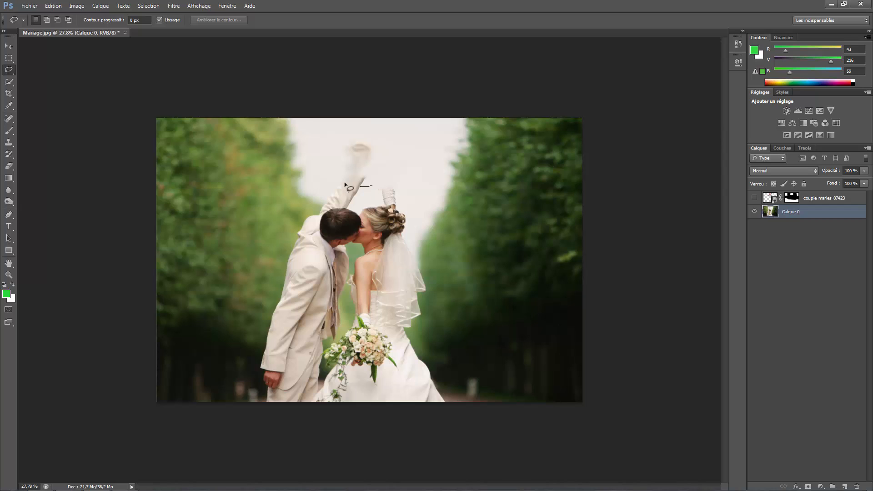
Remove the leftover hand smudge in the sky with a lassoed content-aware fill, and check it against the smiling couple layer
mouse_move(345, 183)
mouse_down()
mouse_move(336, 151)
mouse_move(364, 133)
mouse_up()
drag(376, 170, 376, 185)
key(shift+F5)
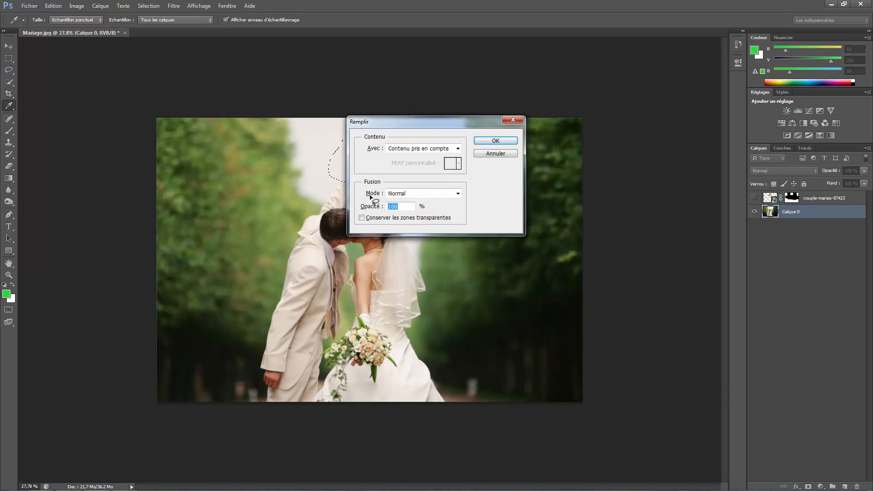
key(Return)
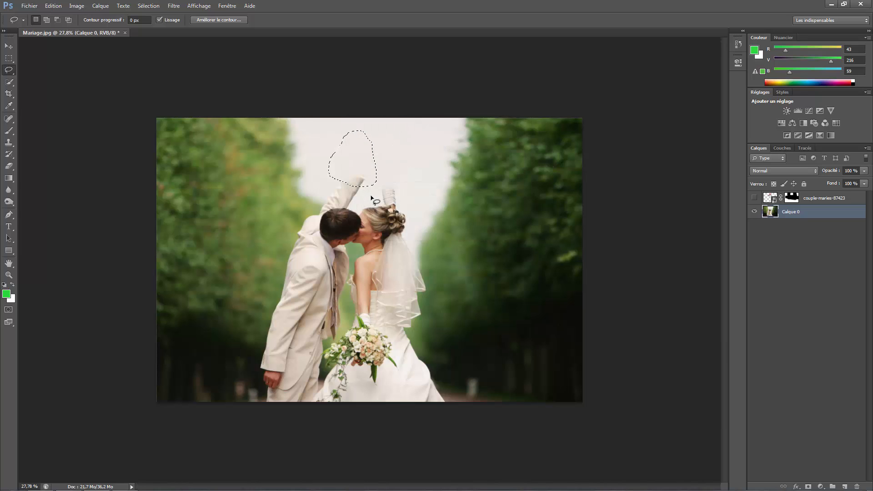
key(ctrl+d)
click(755, 198)
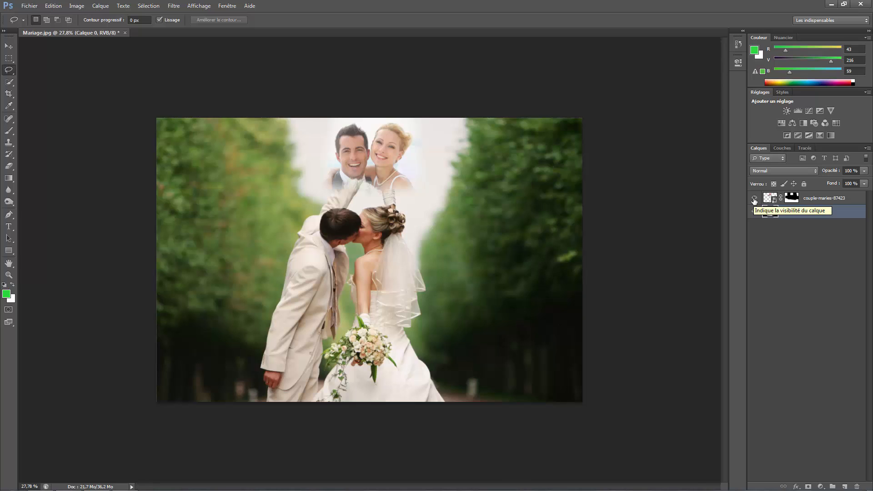
click(754, 198)
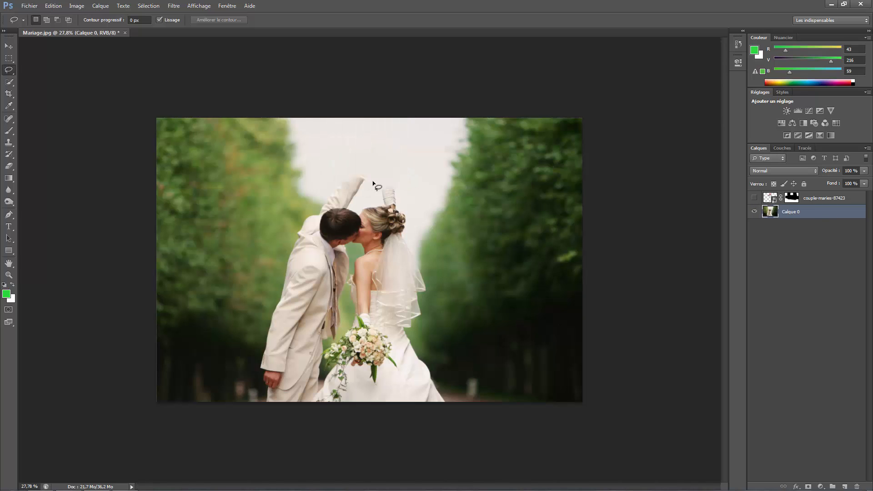
Shorten the groom's remaining raised sleeve with two lassoed content-aware fills, deselect, and check it with the smiling couple layer shown
mouse_move(376, 176)
mouse_down()
mouse_move(342, 193)
mouse_move(334, 181)
mouse_move(384, 182)
mouse_up()
key(shift+F5)
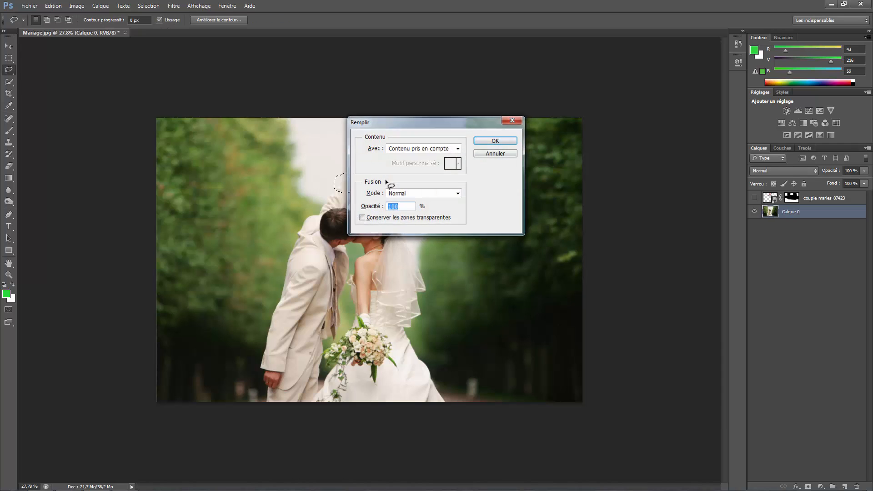
key(Return)
mouse_move(368, 186)
mouse_down()
mouse_move(321, 193)
mouse_move(334, 178)
mouse_move(369, 185)
mouse_up()
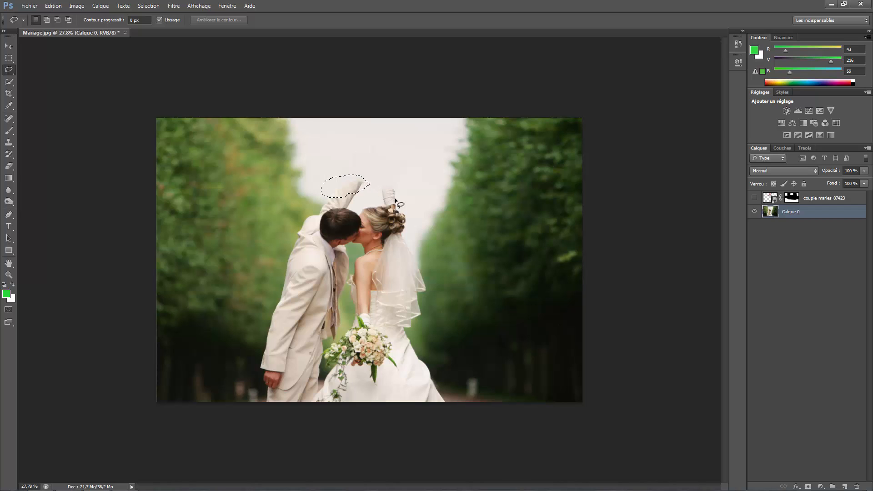
key(shift+F5)
key(Return)
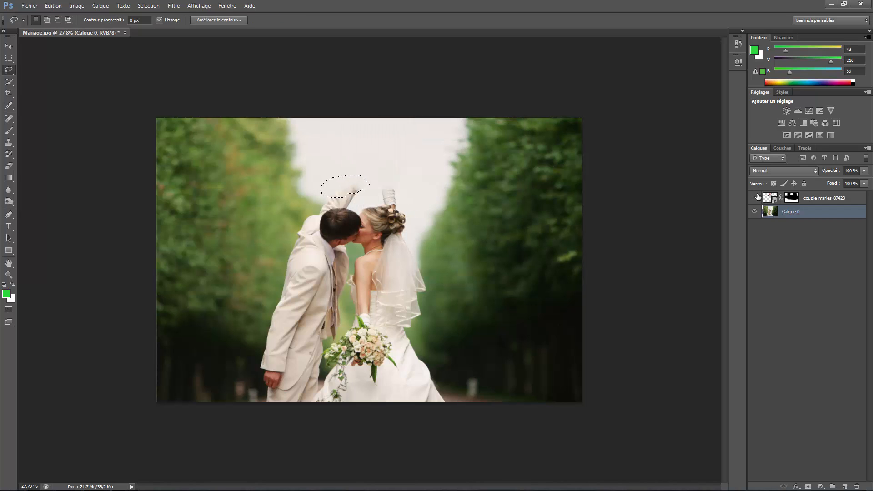
click(755, 198)
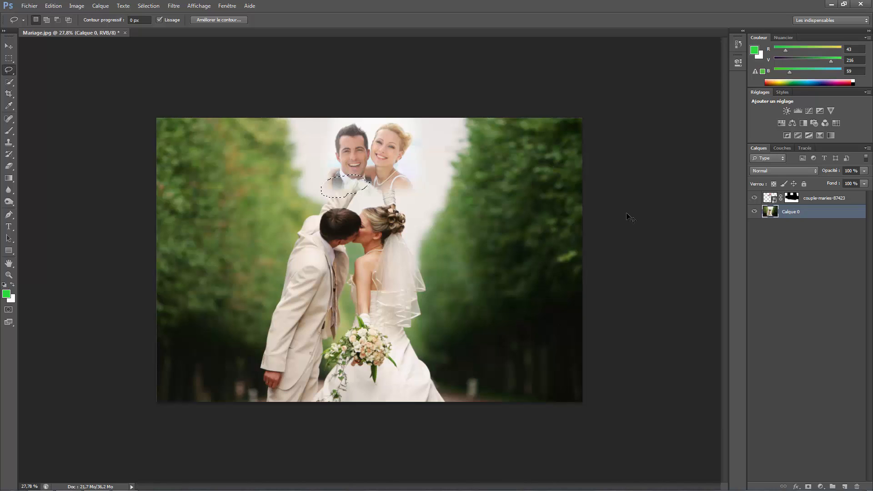
key(ctrl+d)
click(756, 198)
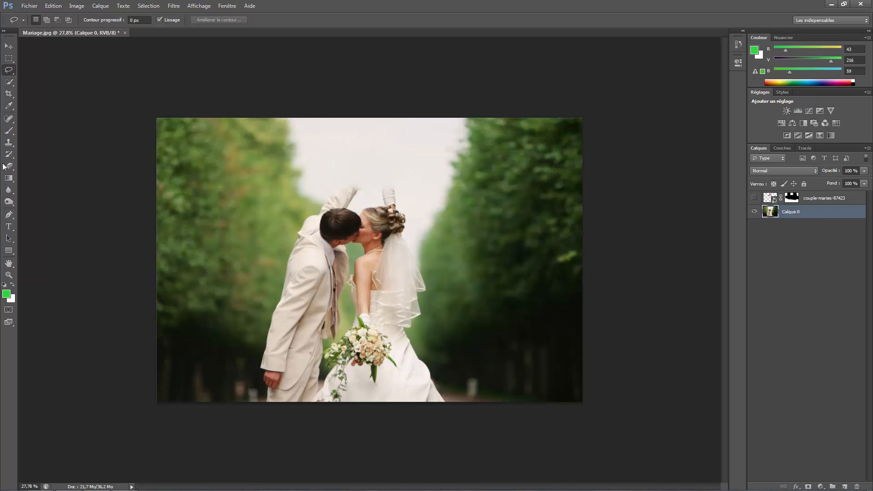
Sample the pale sky colour and brush it over the remaining raised arms of the kissing couple
click(9, 131)
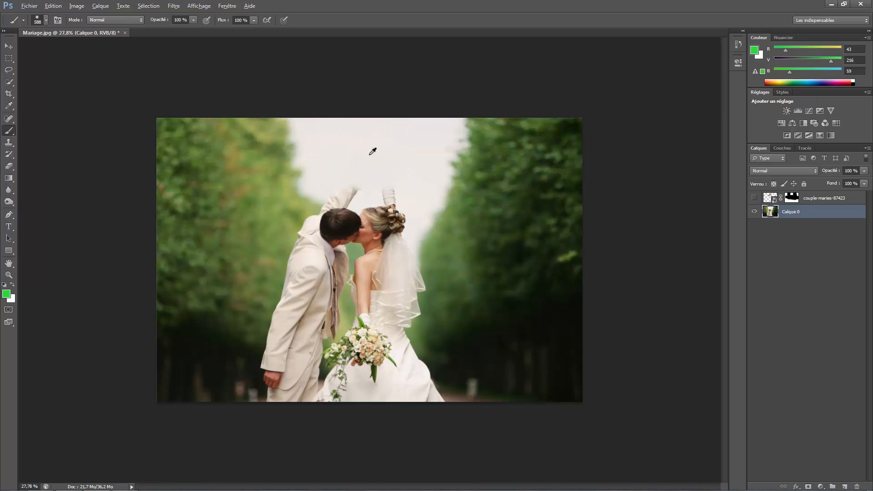
alt+click(373, 151)
alt+click(374, 143)
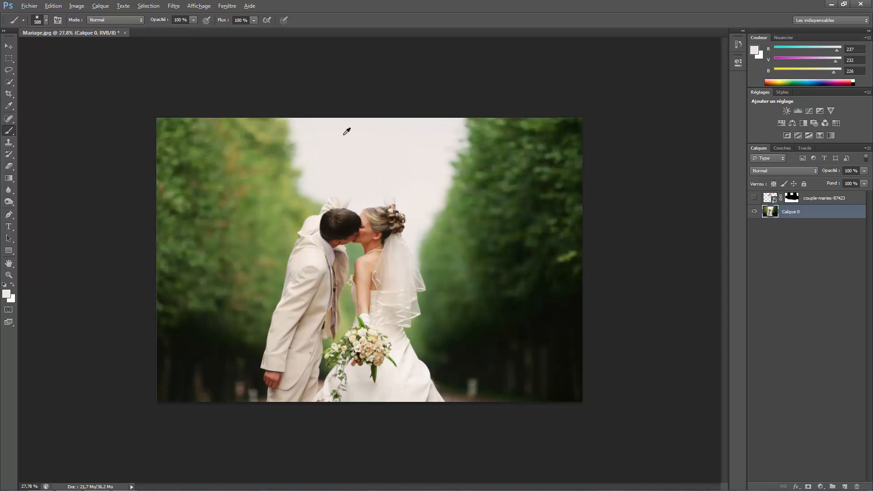
Try sampling an olive green from the trees and painting it on the sky, and undo the stroke
alt+click(254, 166)
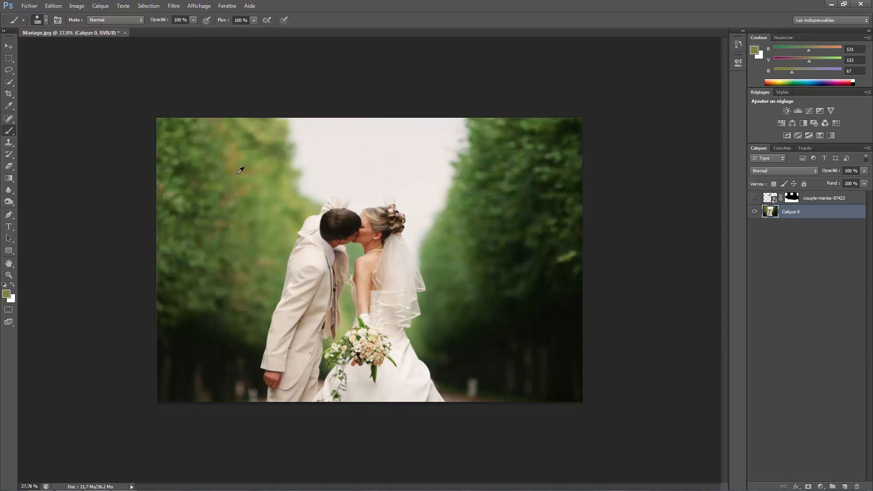
drag(377, 157, 392, 157)
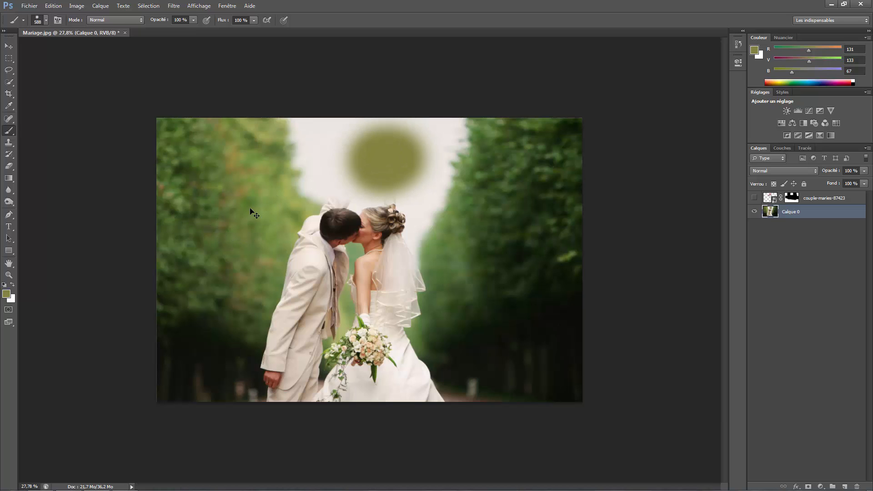
key(ctrl+z)
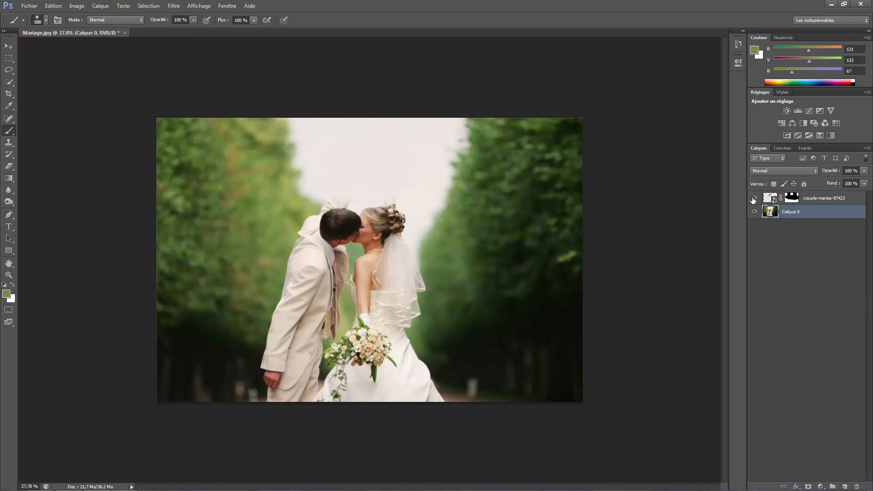
Show the couple-maries-87423 layer again, select it, and set its opacity to 93%
click(753, 198)
scroll(474, 207, down, 2)
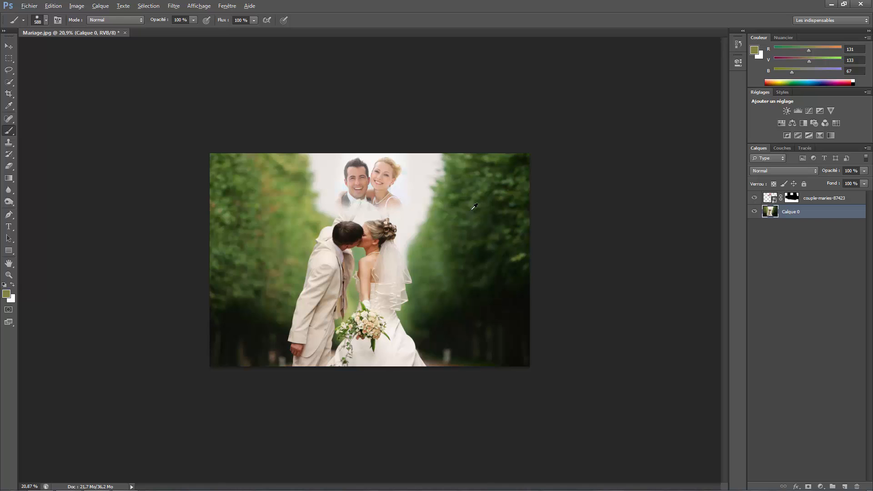
scroll(473, 207, down, 2)
scroll(474, 207, up, 3)
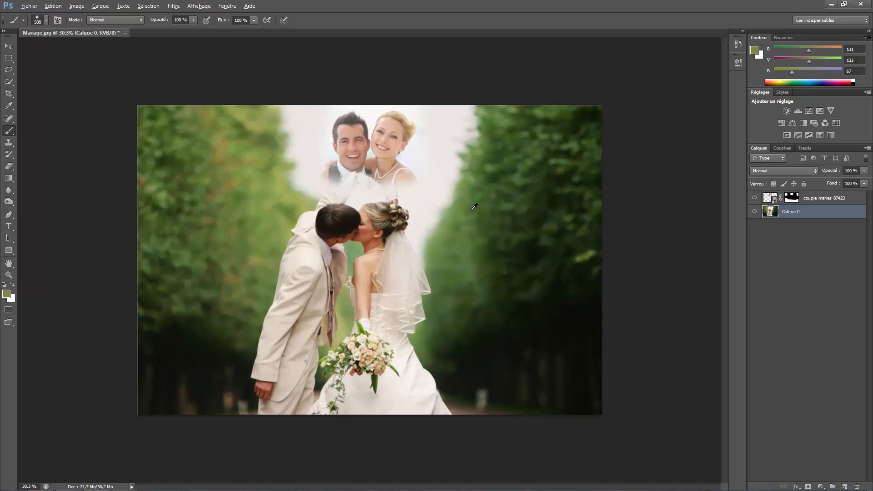
scroll(473, 206, up, 1)
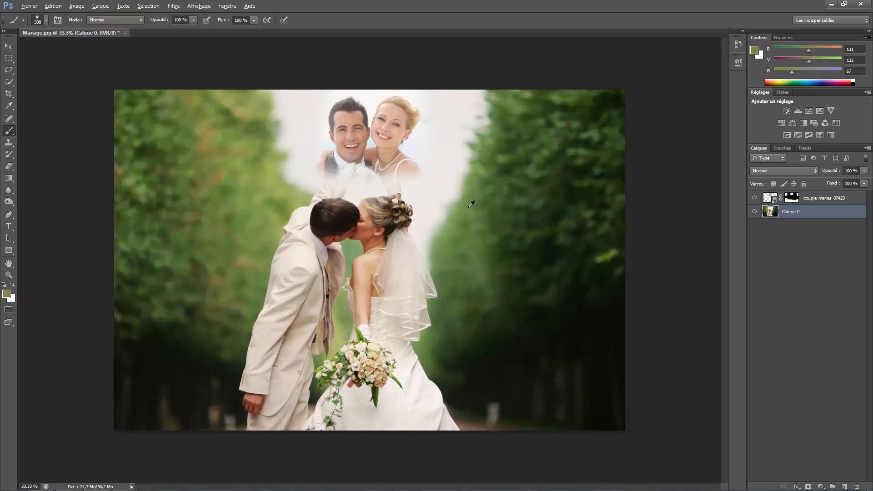
click(831, 171)
click(801, 201)
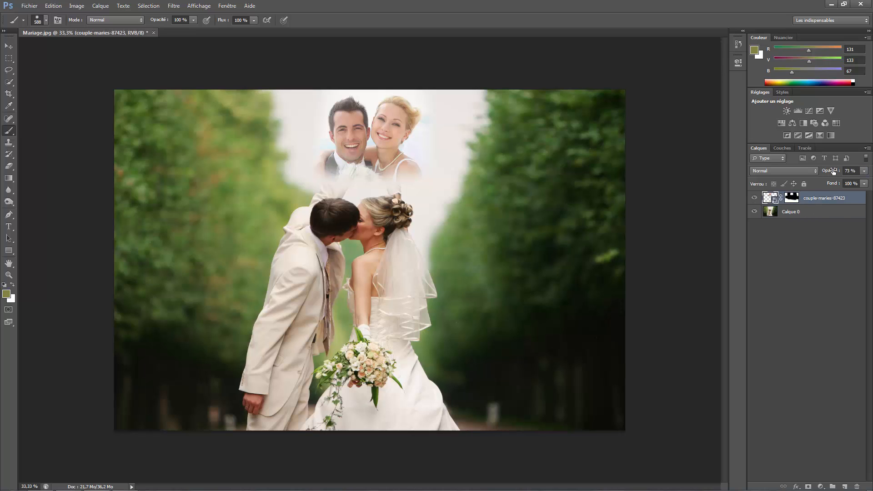
drag(833, 171, 842, 171)
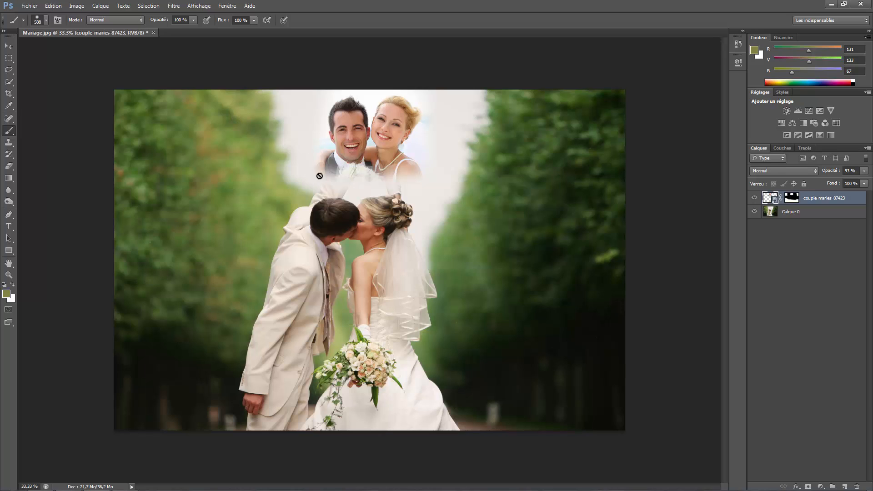
Paint white on the couple-maries-87423 layer mask to reveal the bouquet and shoulders, and black to hide the halo around the smiling couple
click(793, 199)
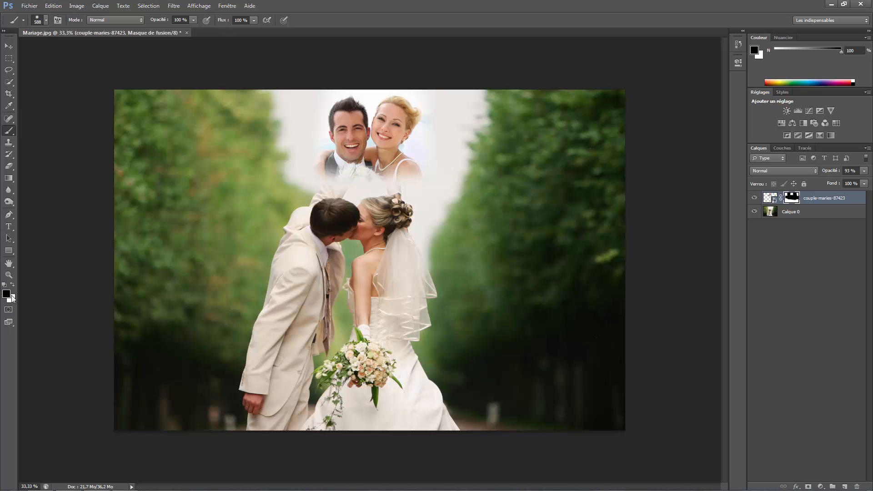
key(x)
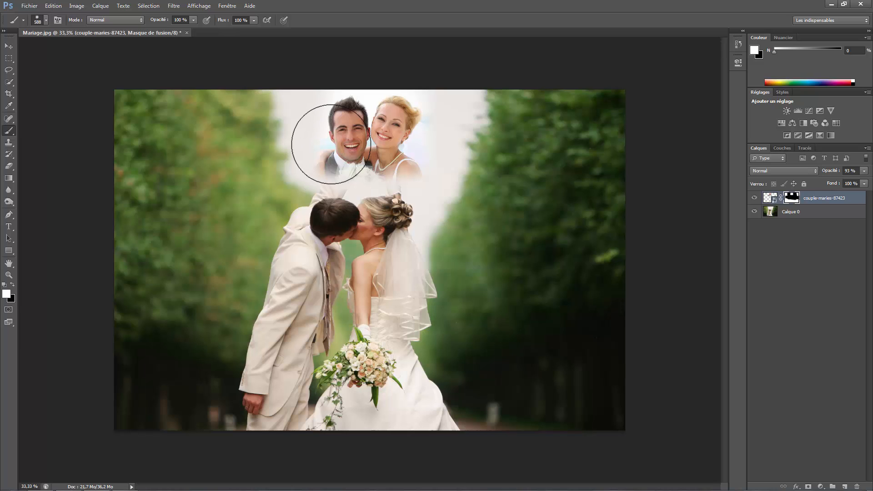
mouse_move(331, 144)
mouse_down()
mouse_move(413, 148)
mouse_move(335, 150)
mouse_up()
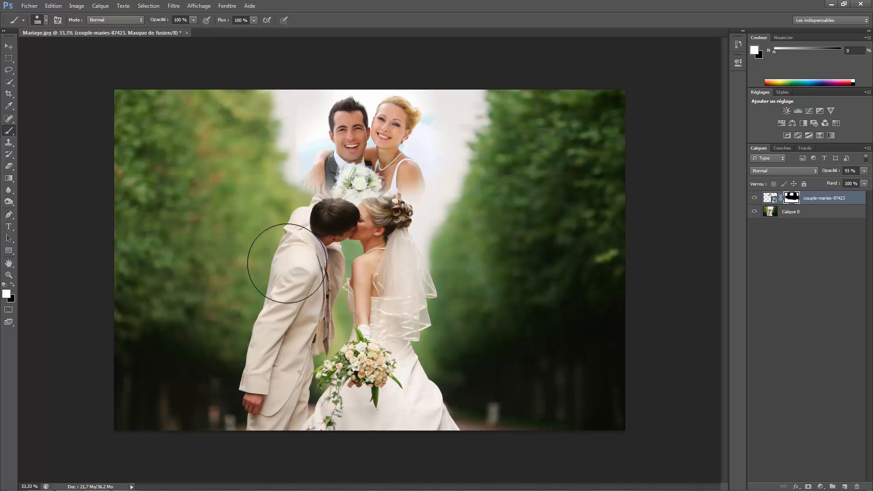
key(x)
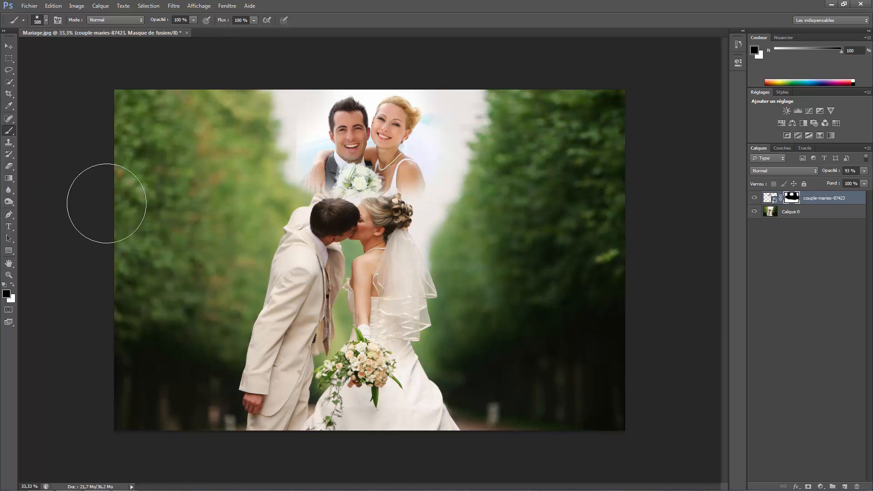
mouse_move(250, 114)
mouse_down()
mouse_move(270, 109)
mouse_move(261, 151)
mouse_move(264, 126)
mouse_move(263, 144)
mouse_up()
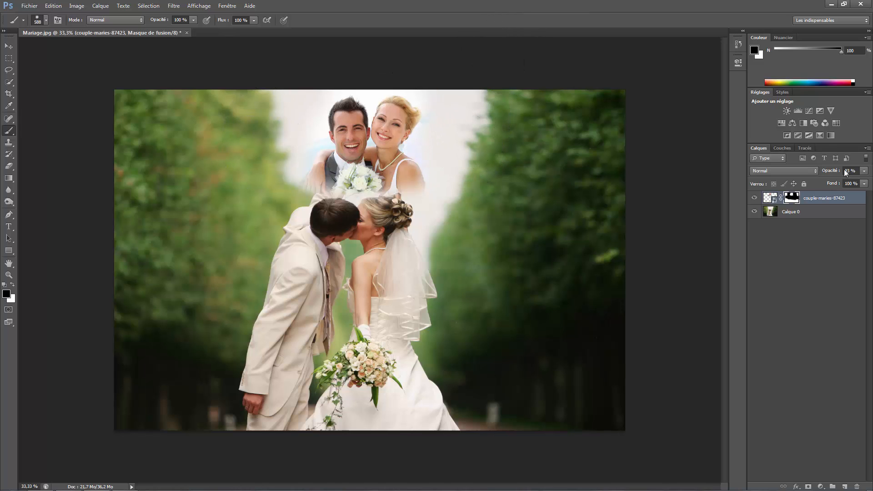
scroll(527, 244, down, 5)
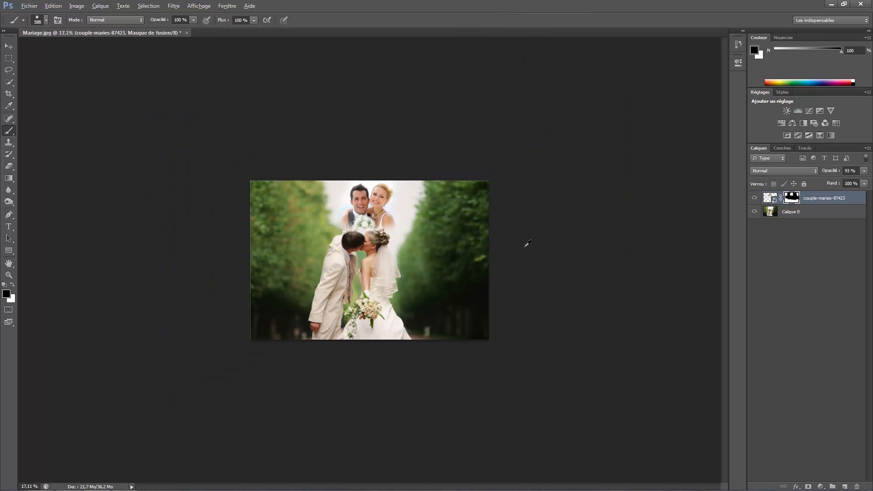
scroll(528, 244, up, 3)
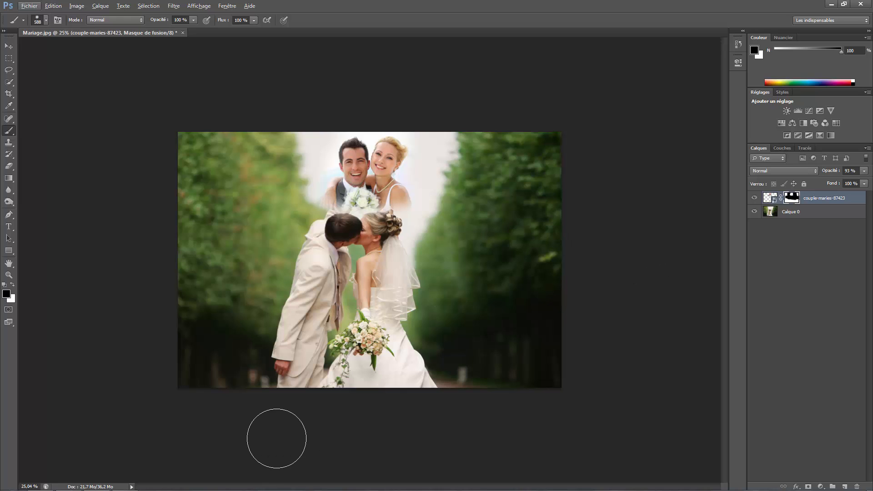
scroll(248, 430, down, 2)
scroll(204, 191, up, 1)
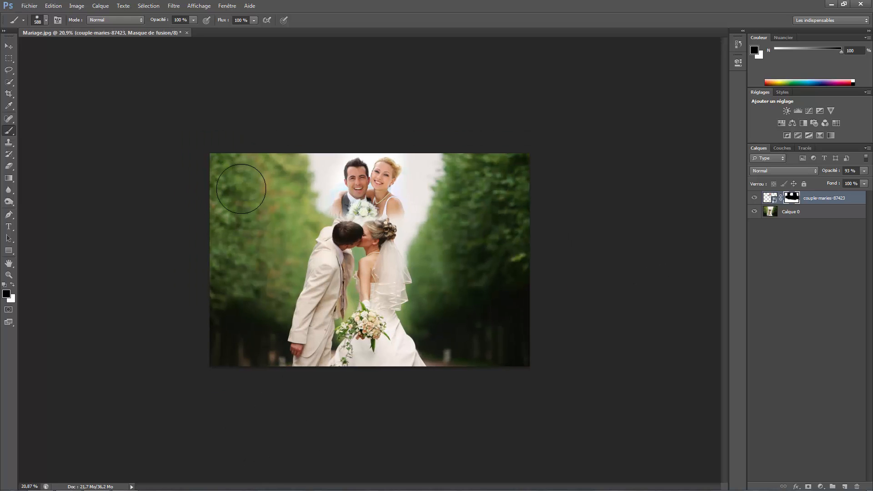
click(36, 3)
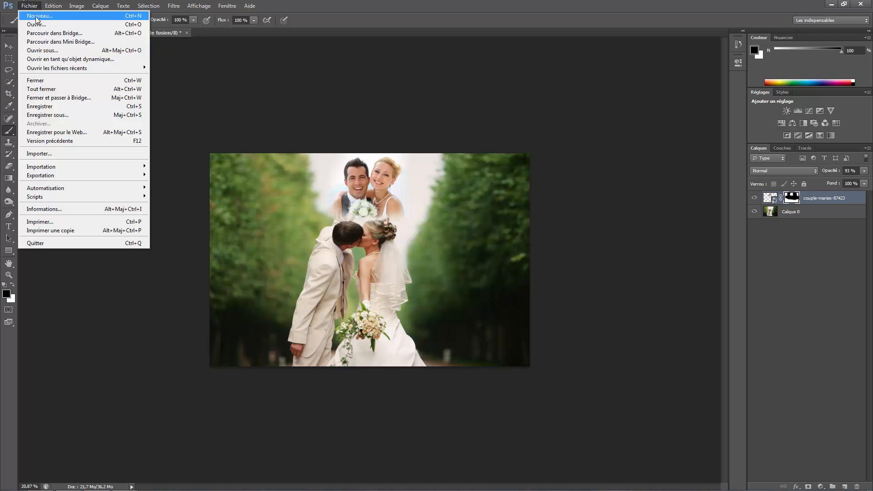
click(50, 154)
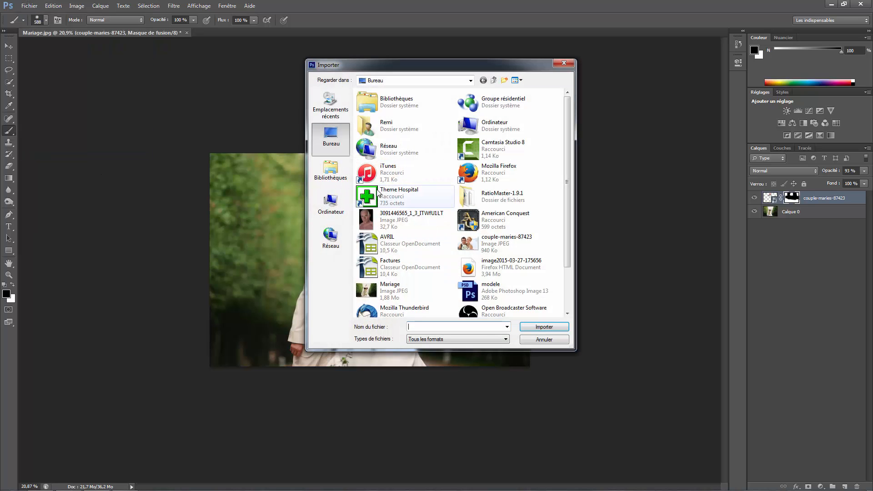
click(395, 222)
double_click(394, 221)
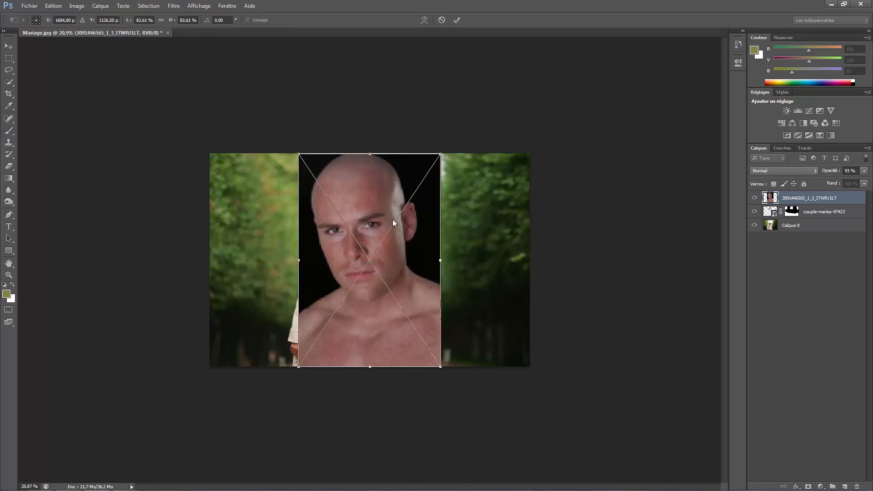
click(457, 19)
click(330, 226)
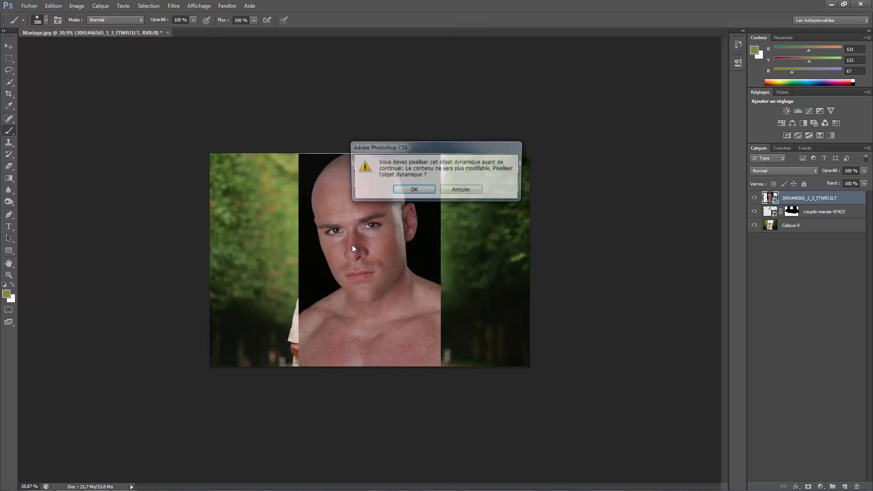
click(401, 191)
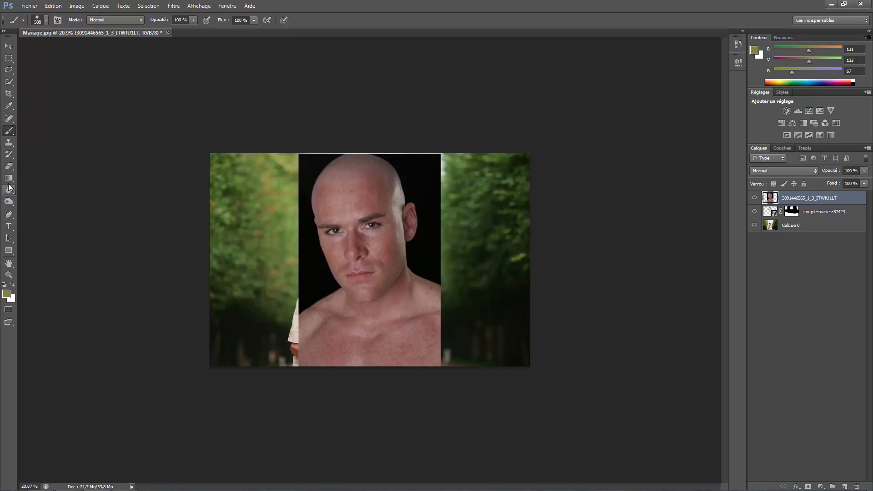
Erase the black background on both sides of the bald man's head with the Magic Eraser at tolerance 32
click(8, 166)
click(59, 182)
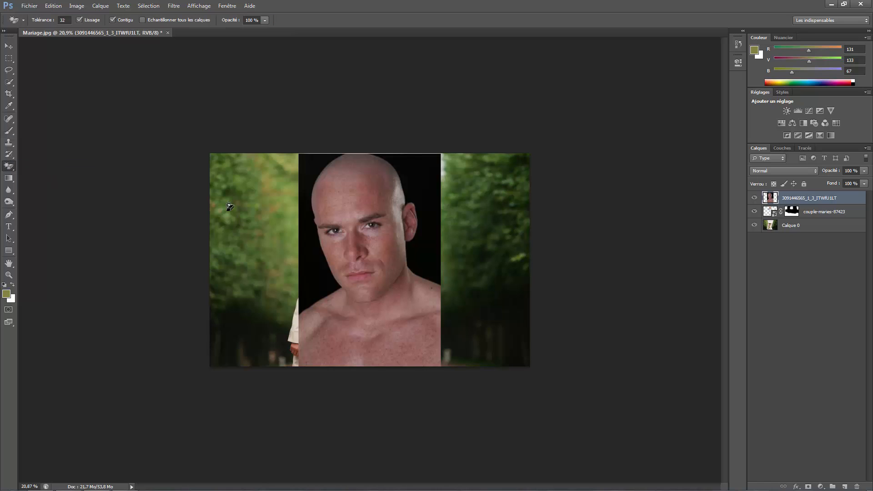
click(311, 175)
click(416, 175)
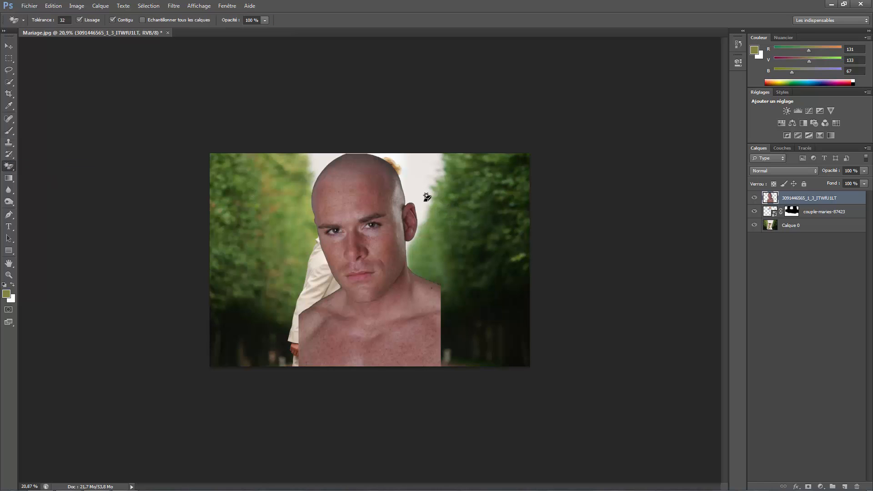
Scale the bald man's portrait down to about 46% and place it over the trees to the right of the bride
click(9, 46)
key(ctrl+t)
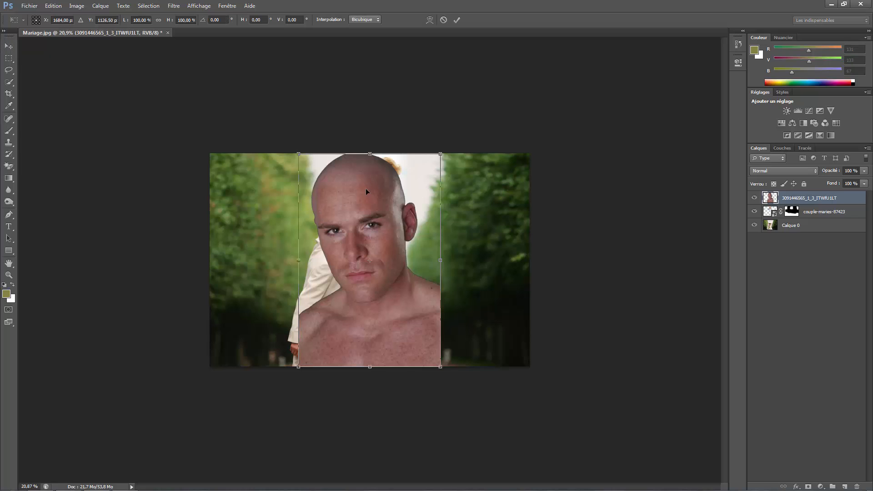
drag(441, 155, 338, 264)
drag(337, 296, 475, 200)
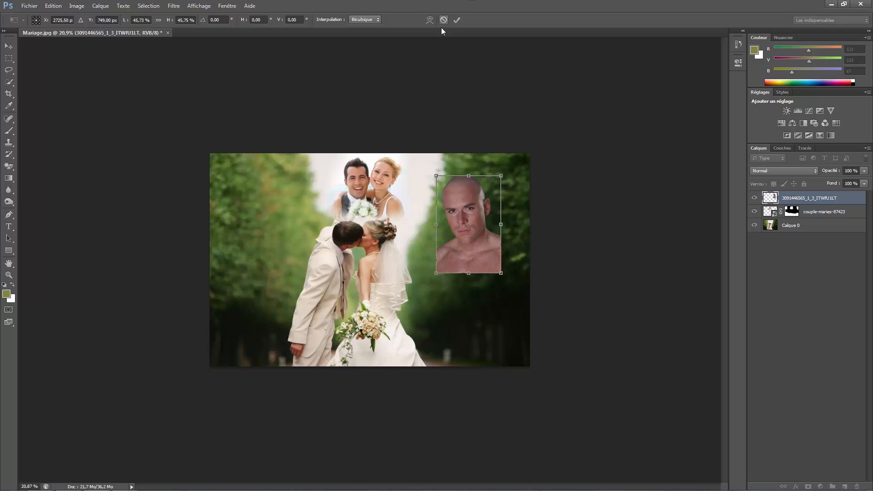
click(456, 19)
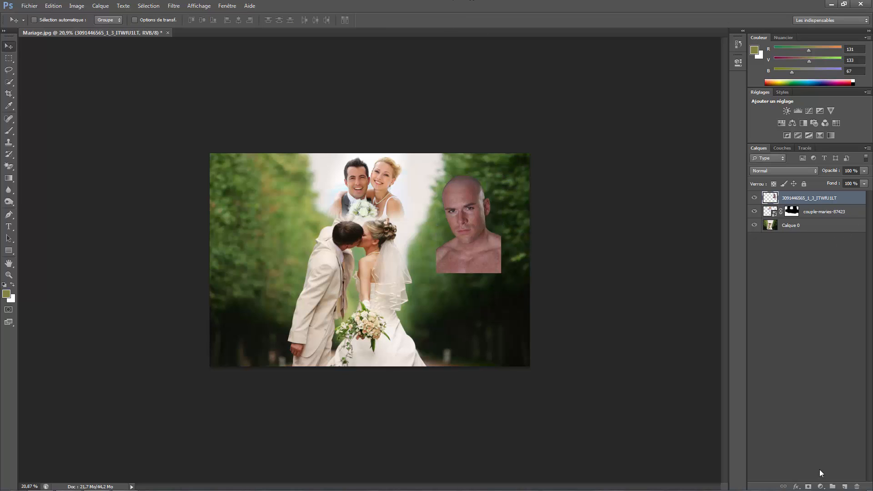
Add a layer mask to the portrait and brush black over its shoulders and chest to fade them into the trees
click(808, 485)
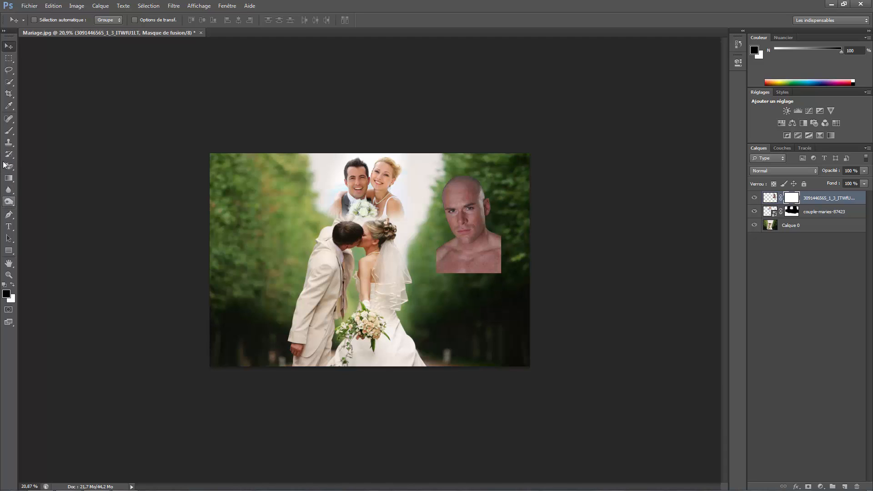
click(8, 131)
mouse_move(517, 269)
mouse_down()
mouse_move(501, 289)
mouse_move(506, 281)
mouse_move(432, 296)
mouse_move(411, 242)
mouse_move(437, 274)
mouse_move(466, 286)
mouse_move(497, 284)
mouse_move(523, 263)
mouse_move(522, 217)
mouse_move(524, 268)
mouse_up()
mouse_move(511, 214)
mouse_down()
mouse_move(520, 251)
mouse_move(486, 281)
mouse_move(435, 274)
mouse_up()
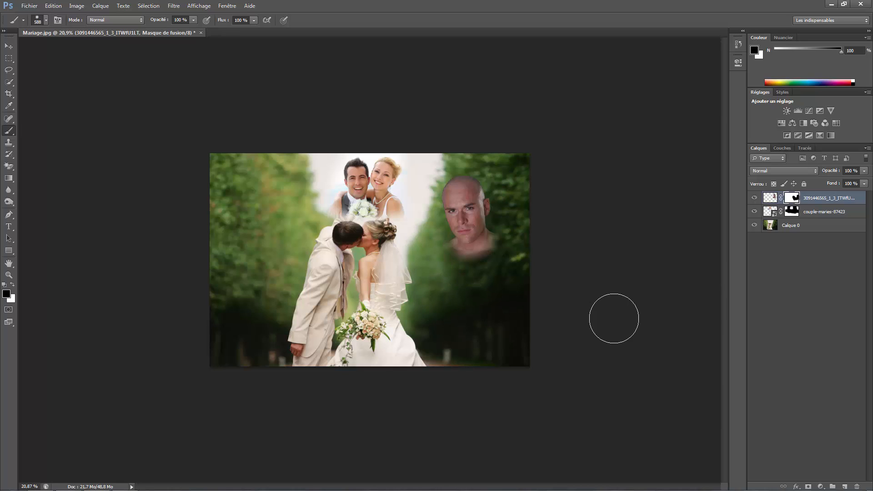
Set the portrait layer's opacity to 81% and check the blend over the whole image
mouse_move(833, 171)
mouse_down()
mouse_move(812, 169)
mouse_move(822, 167)
mouse_up()
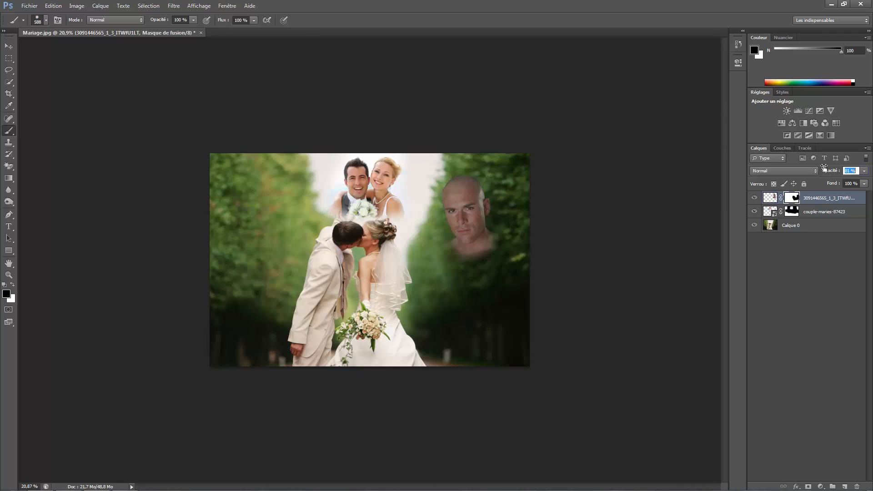
scroll(334, 203, down, 3)
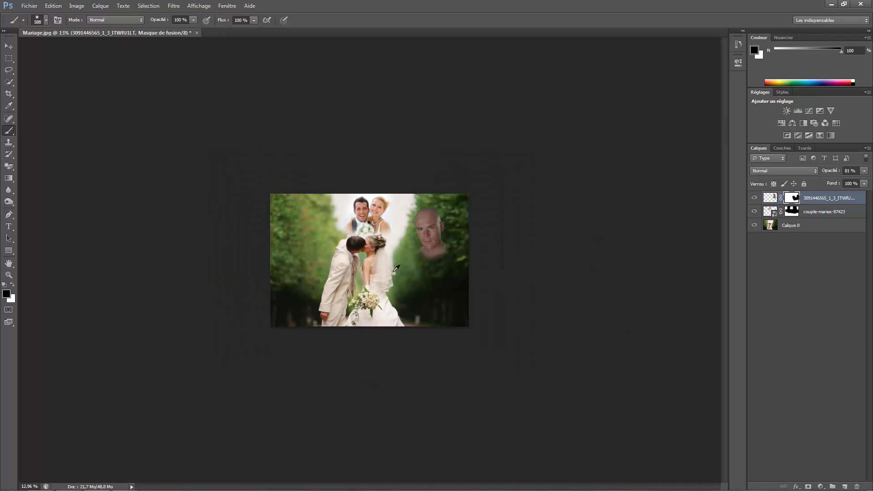
scroll(396, 268, up, 2)
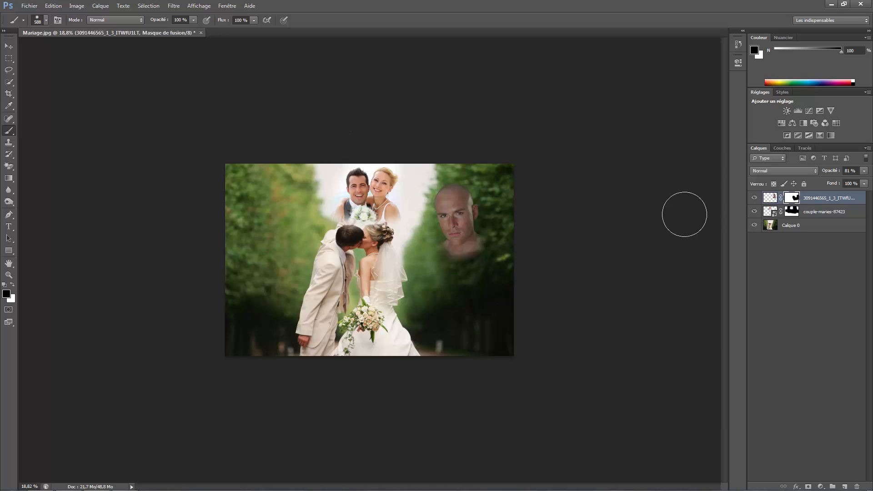
Brush black on the portrait's layer mask over the entire head to hide the bald man completely
mouse_move(480, 227)
mouse_down()
mouse_move(447, 258)
mouse_move(450, 209)
mouse_up()
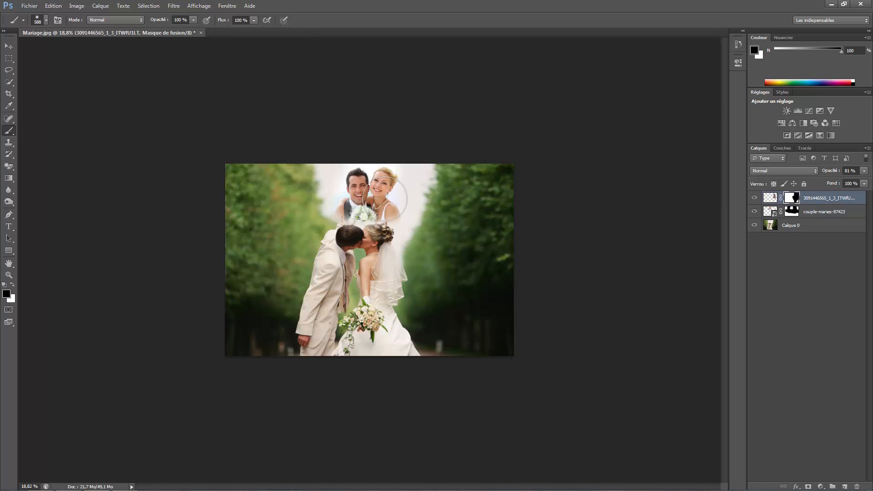
scroll(557, 195, down, 1)
scroll(558, 195, up, 2)
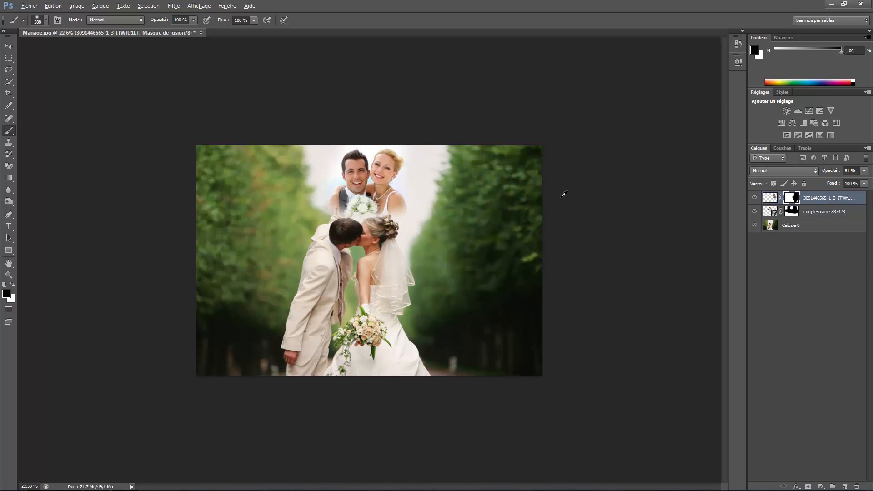